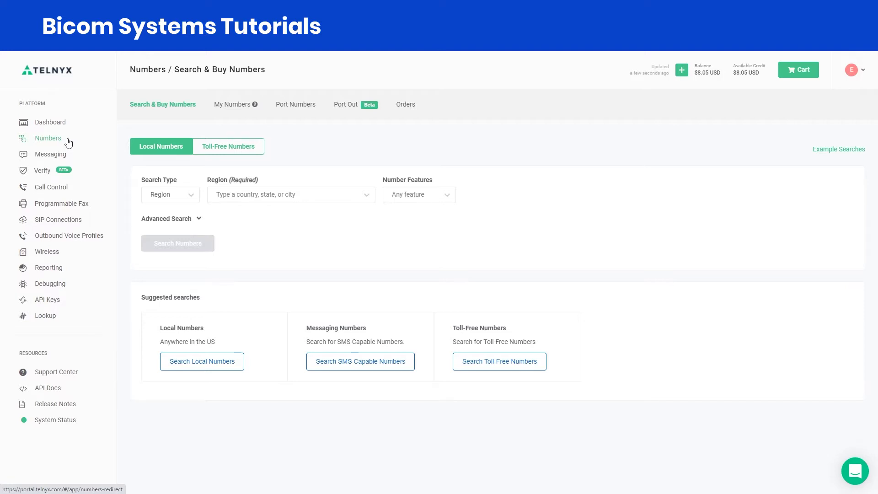
Step: Set the local number search to search by region, with Miami, FL as the region
left_click(217, 151)
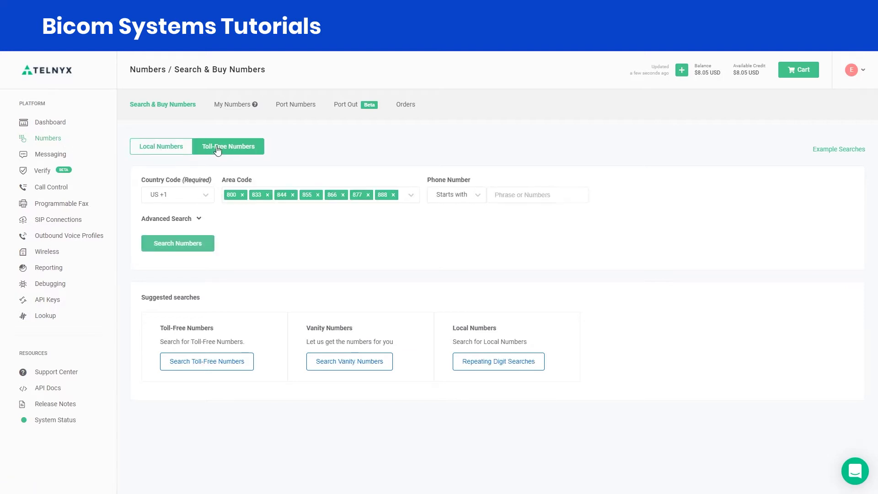
left_click(177, 152)
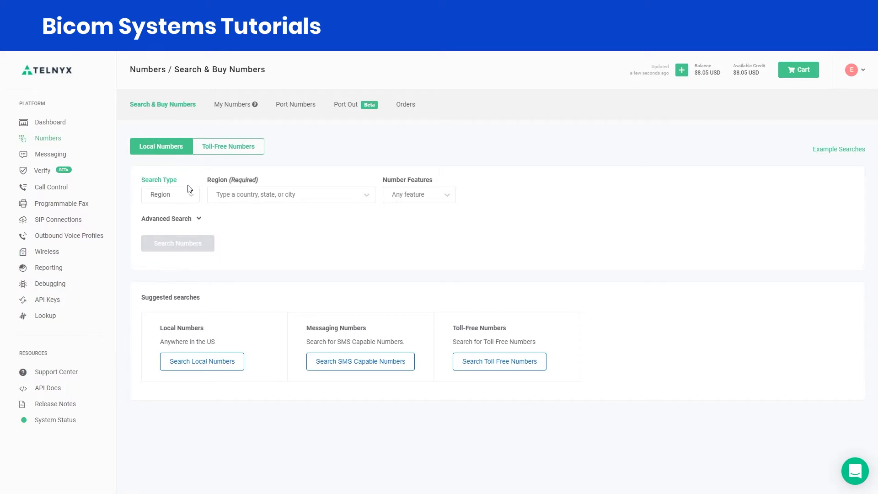
left_click(192, 196)
left_click(180, 229)
left_click(238, 197)
left_click(239, 197)
type("Miami")
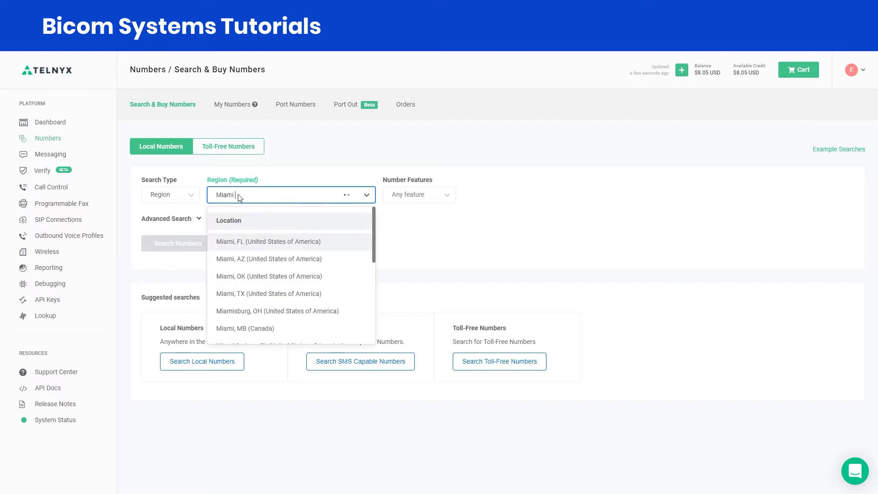
left_click(256, 245)
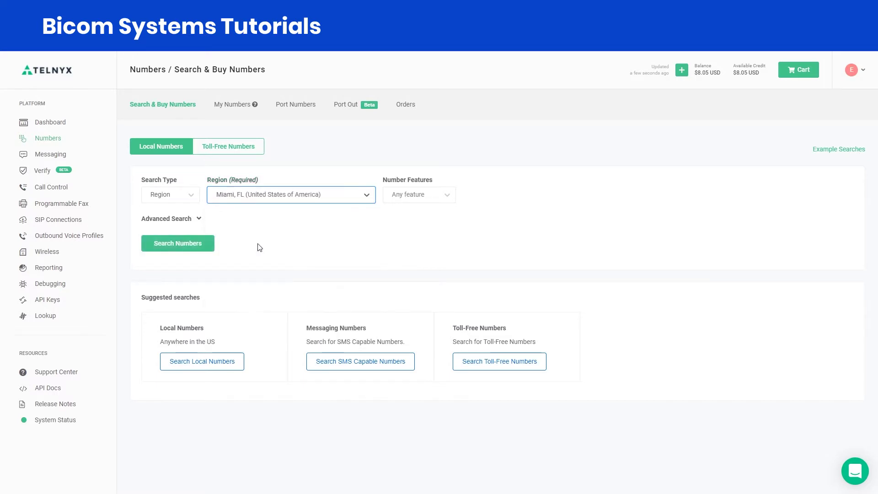
Step: Require the SMS number feature and run the search for numbers
left_click(447, 196)
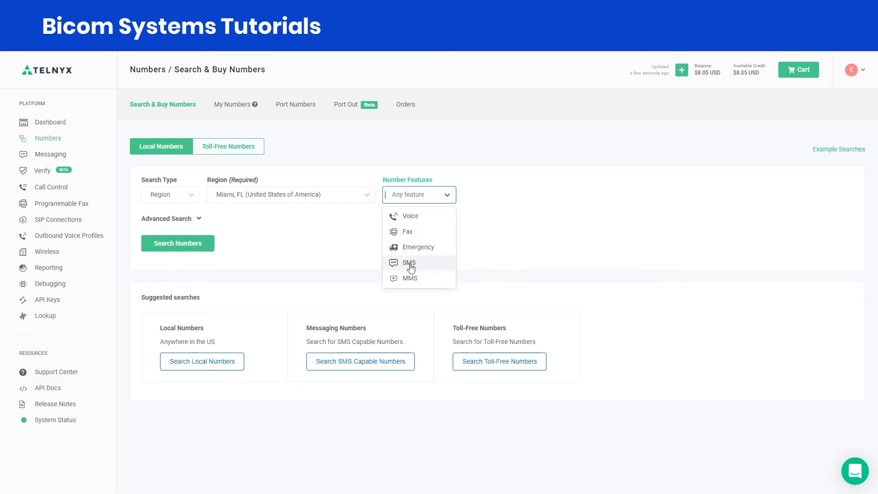
left_click(410, 263)
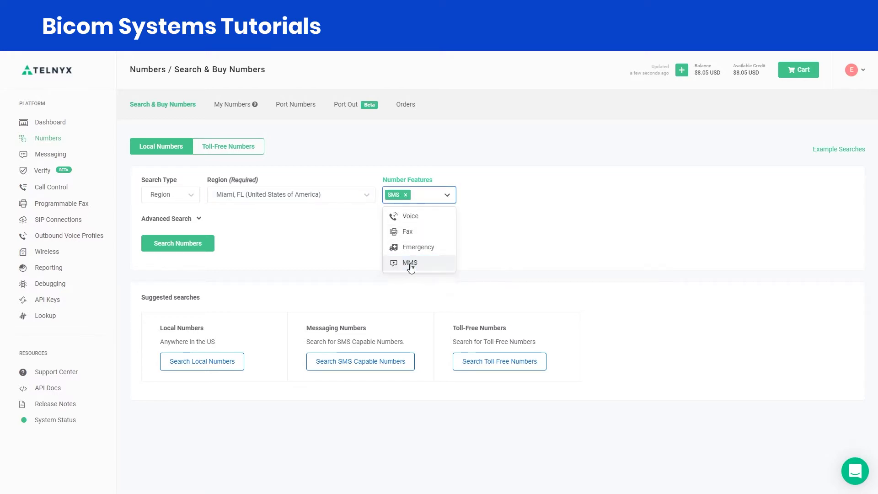
left_click(344, 243)
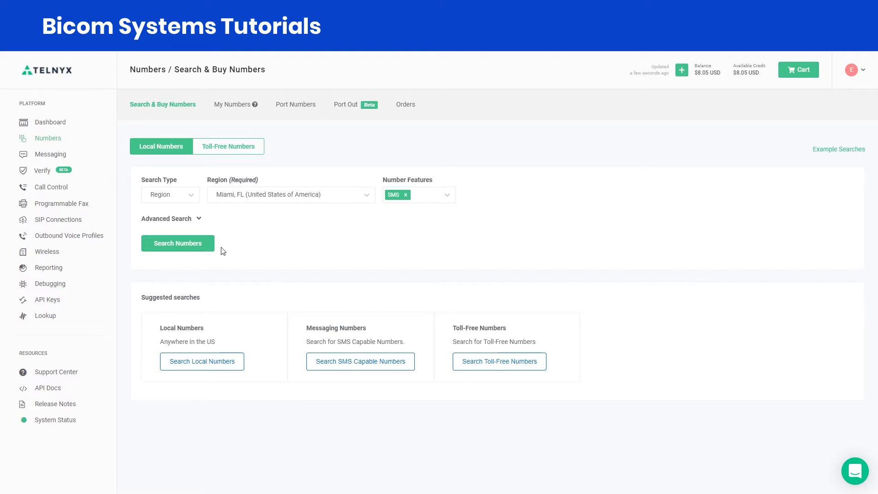
left_click(204, 251)
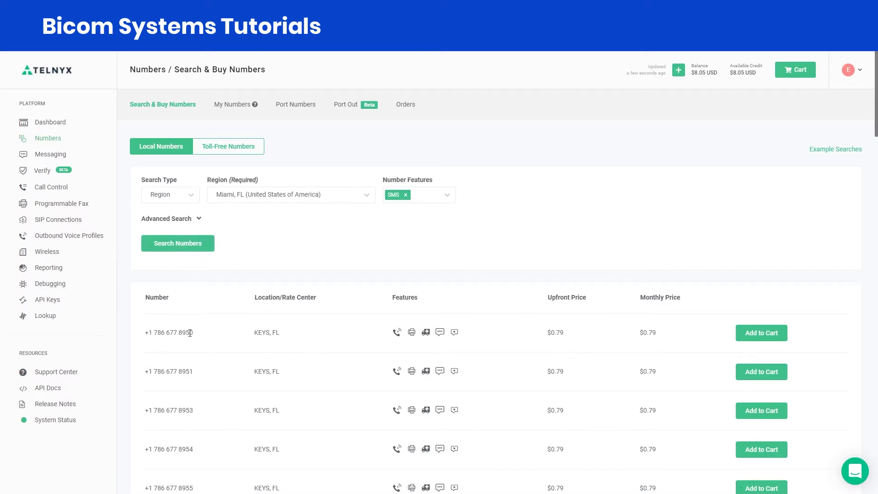
left_click(755, 338)
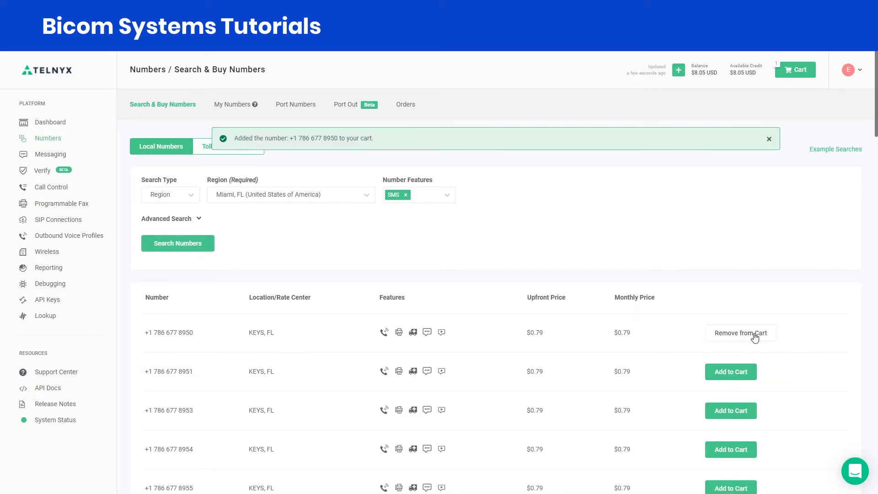
left_click(739, 371)
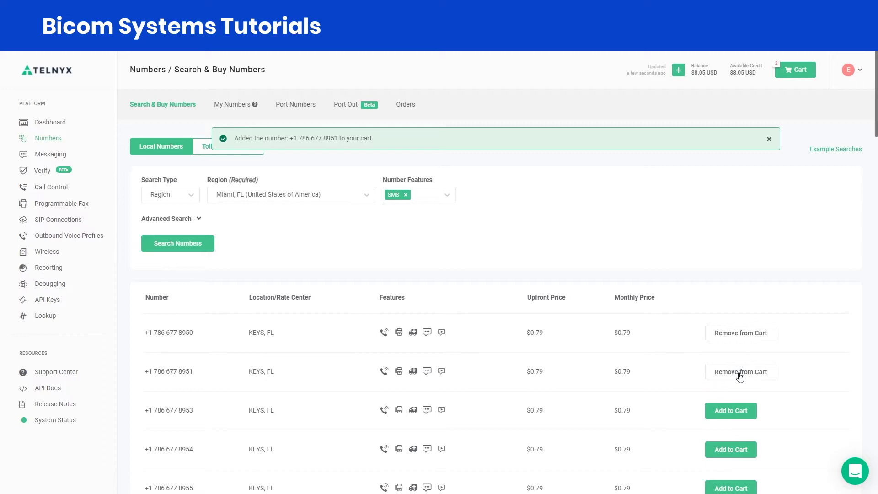
left_click(741, 418)
left_click(742, 418)
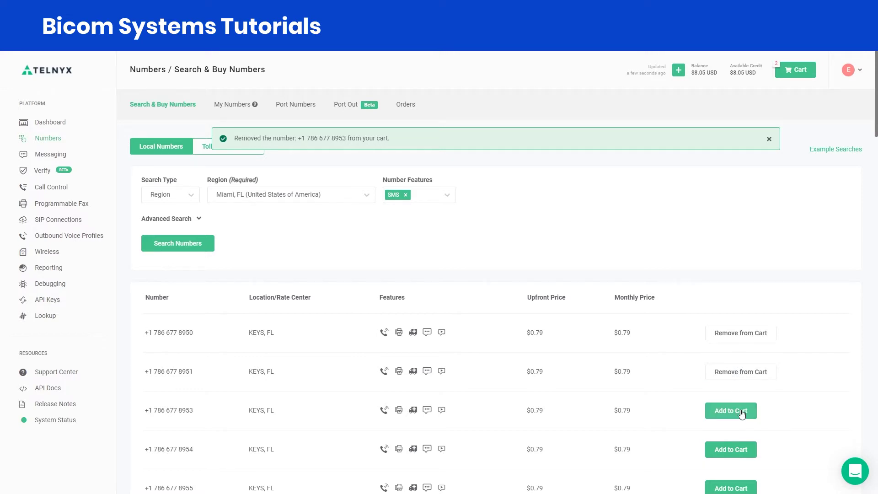
left_click(732, 373)
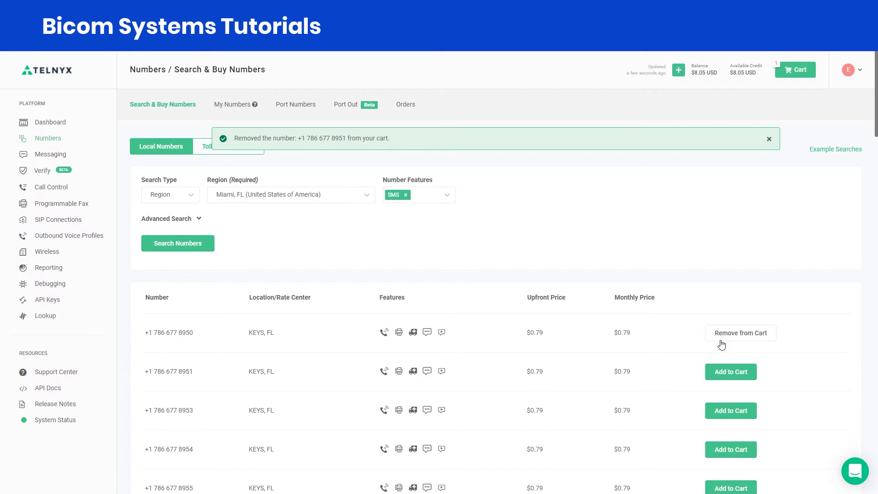
left_click(801, 70)
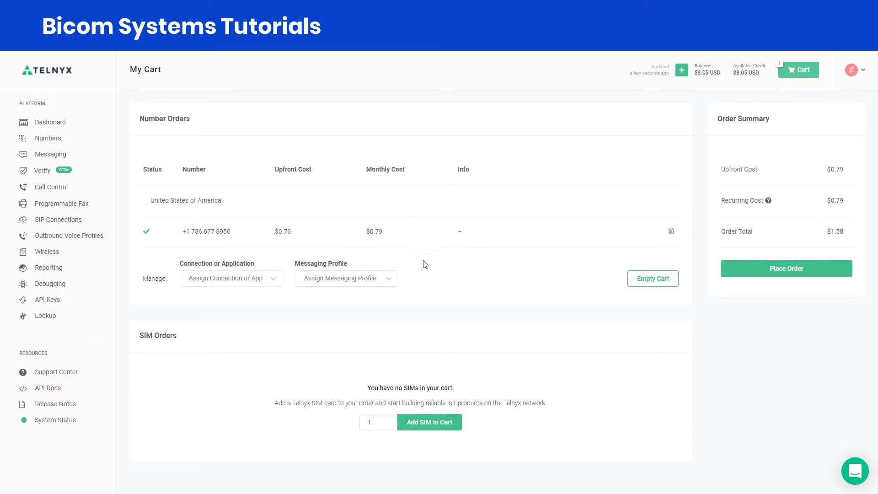
left_click(390, 283)
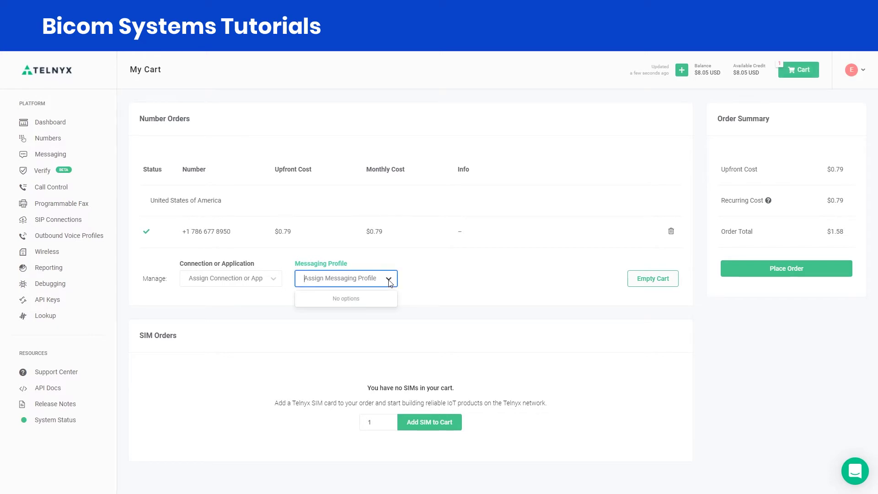
left_click(390, 282)
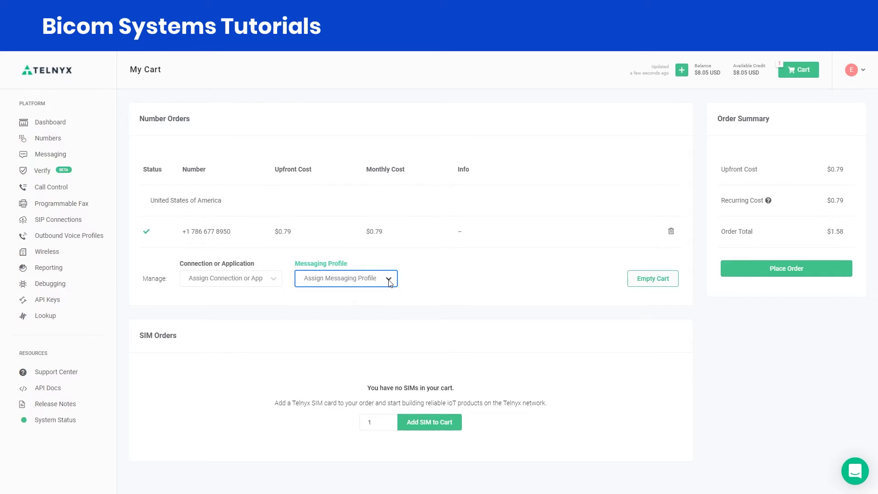
left_click(476, 283)
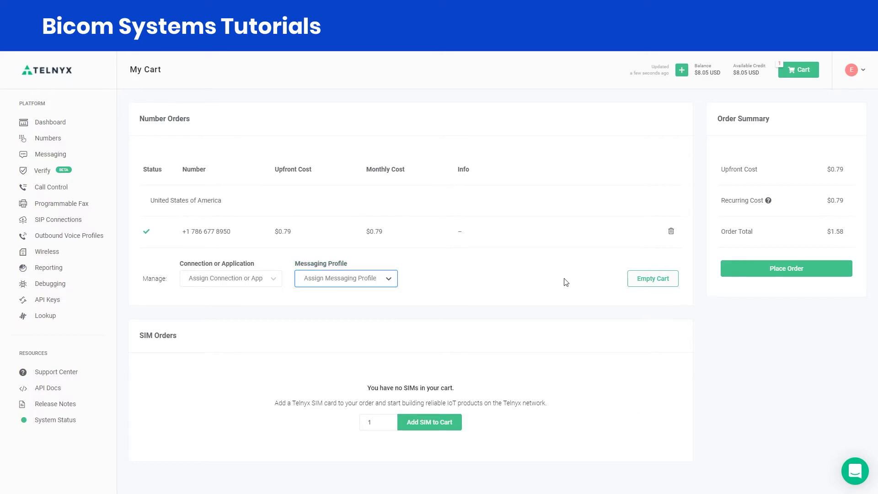
left_click(733, 272)
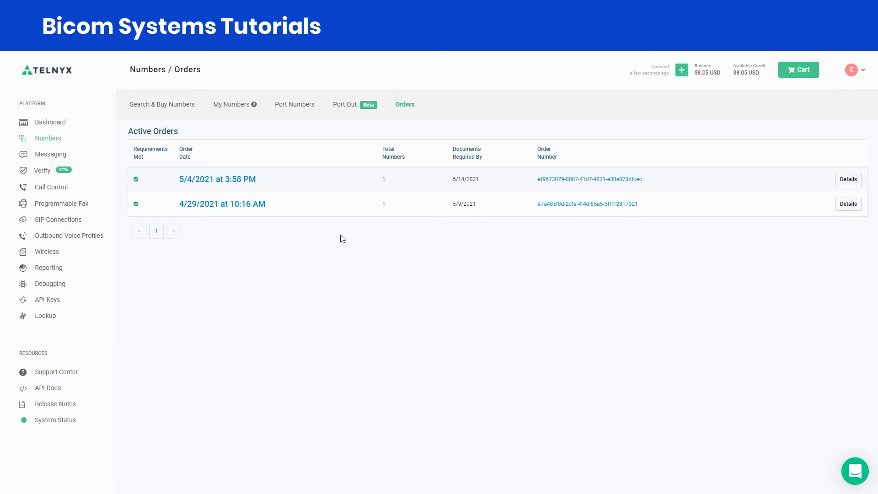
Step: Start a new messaging profile named 'Telnyx Video Tutorial'
left_click(50, 154)
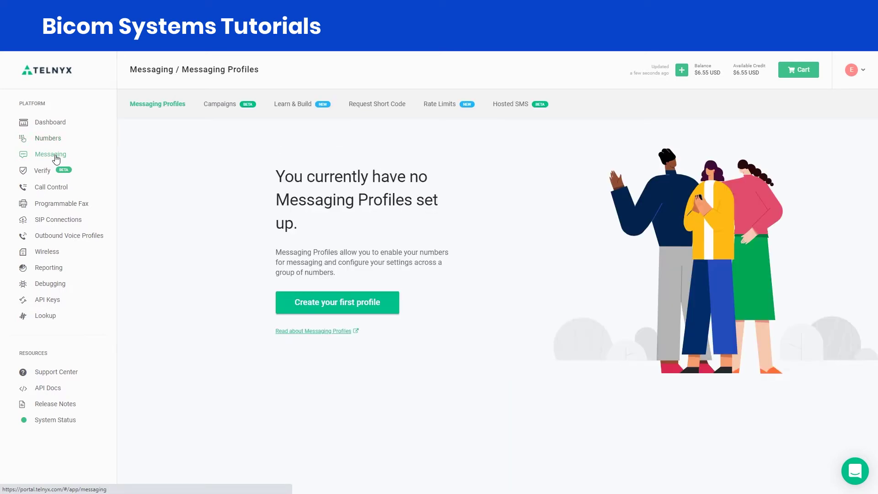
left_click(304, 300)
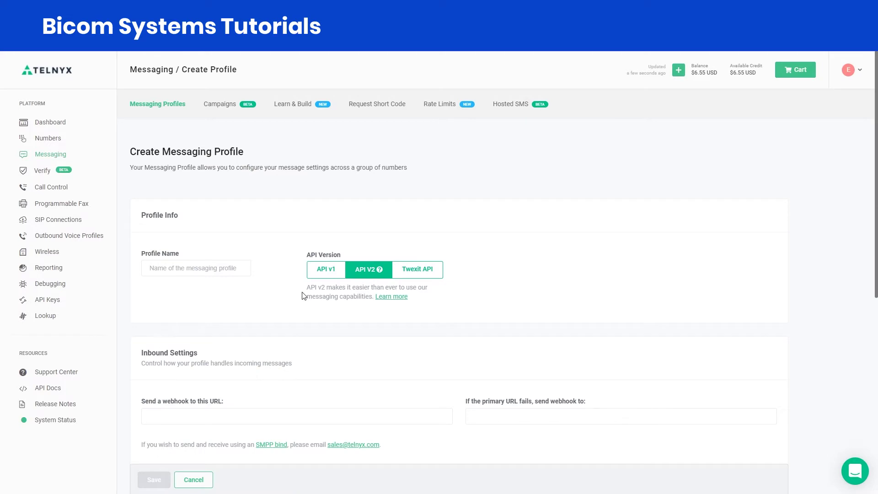
key("Tab")
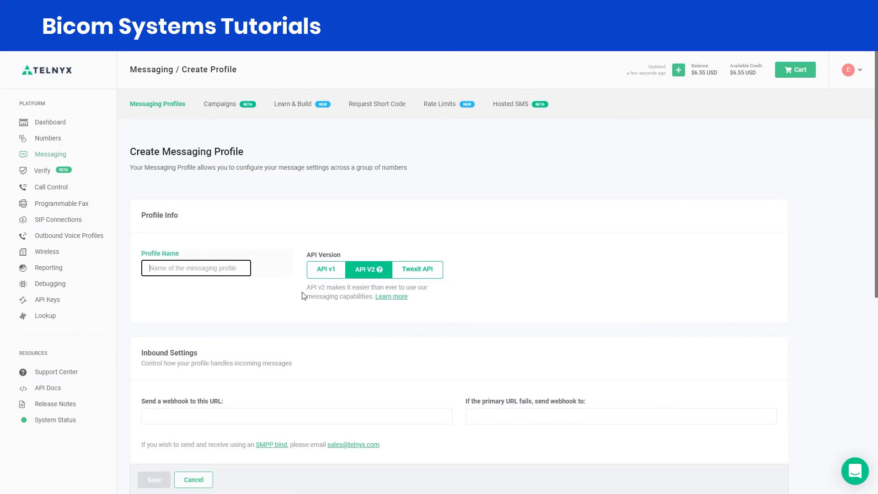
type("Teln")
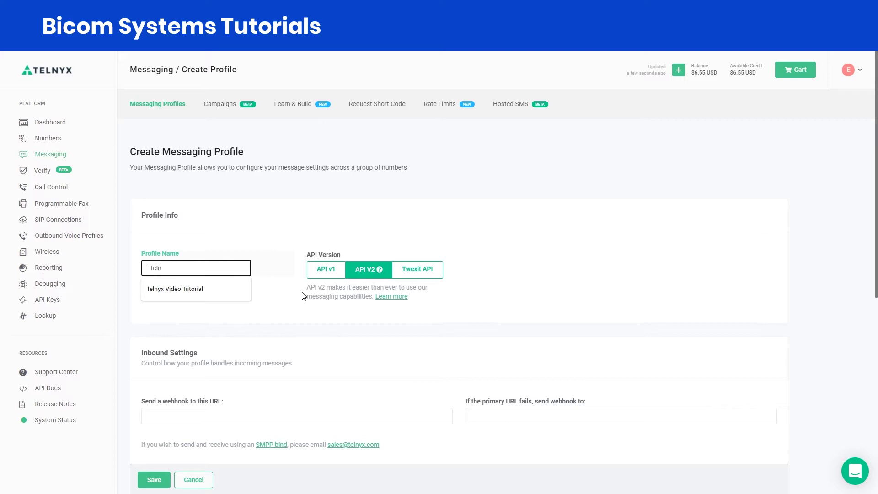
key("Down")
key("Return")
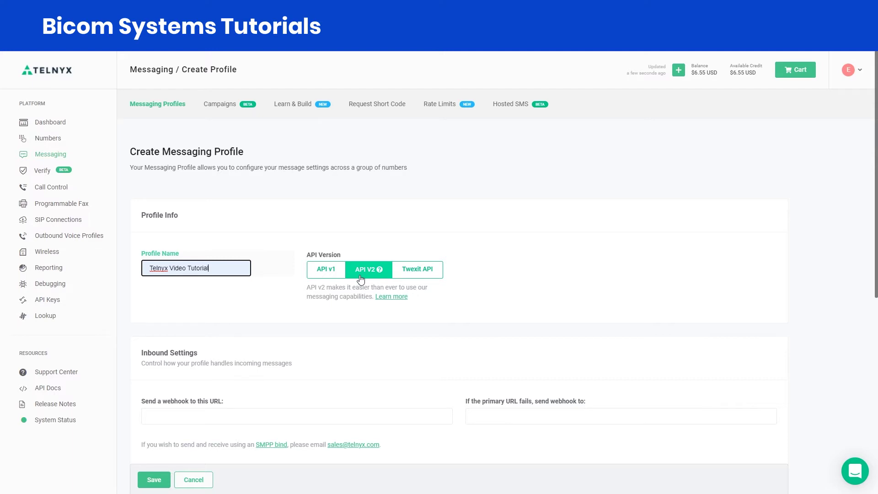
scroll(361, 279, "down", 2)
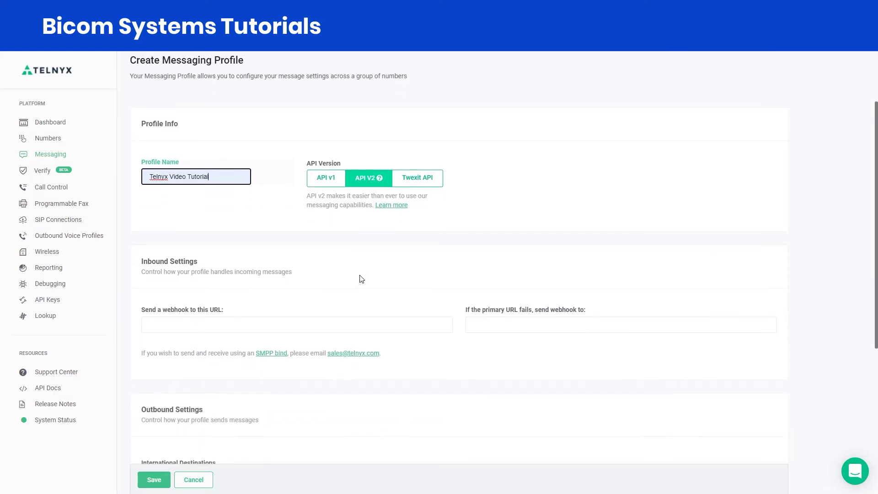
scroll(361, 279, "down", 1)
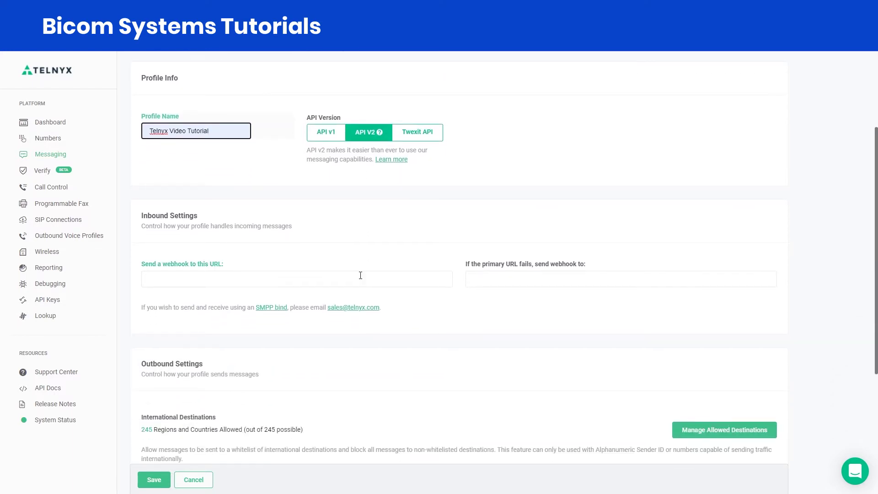
left_click(360, 279)
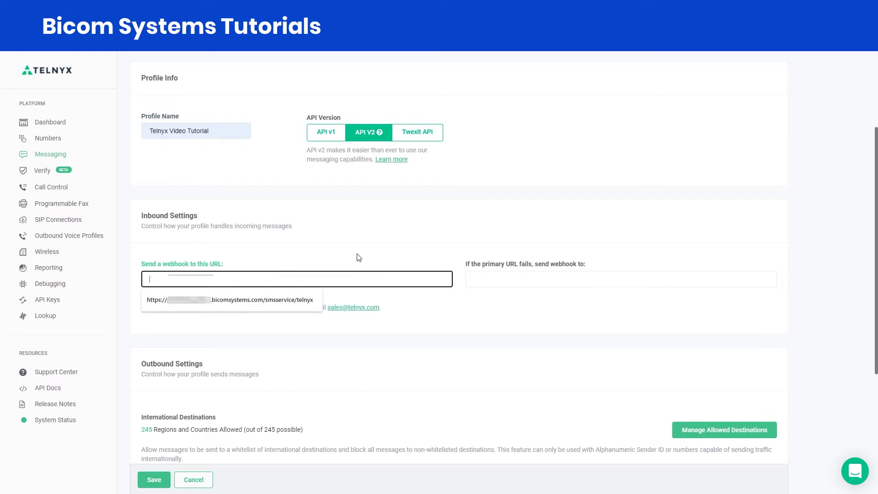
left_click(298, 299)
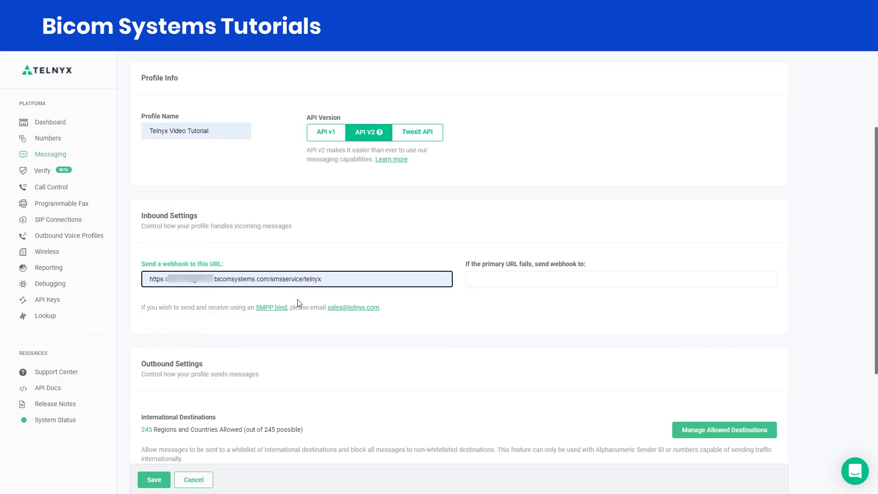
scroll(300, 304, "down", 2)
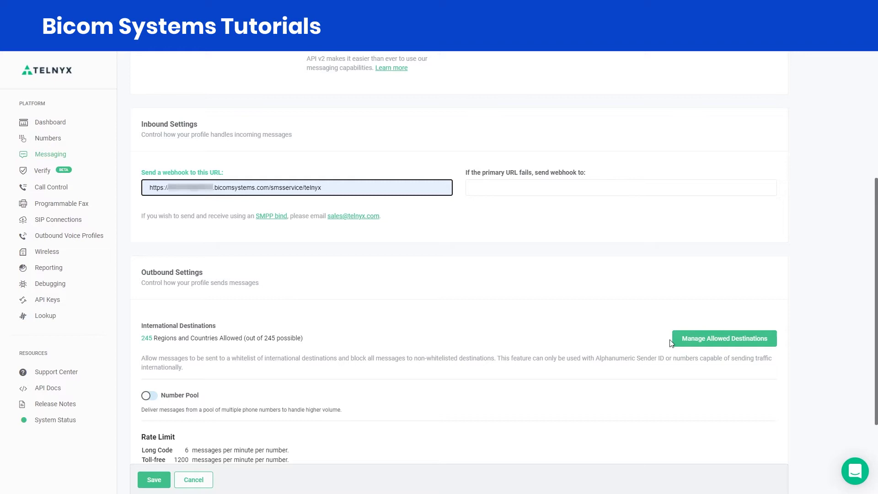
Step: Allow all 245 regions and countries as destinations and save the Telnyx Video Tutorial profile
left_click(685, 339)
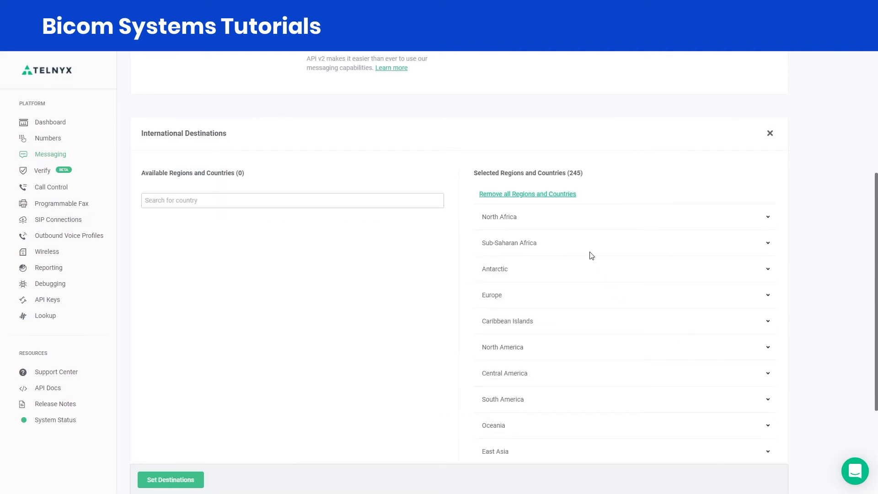
left_click(546, 198)
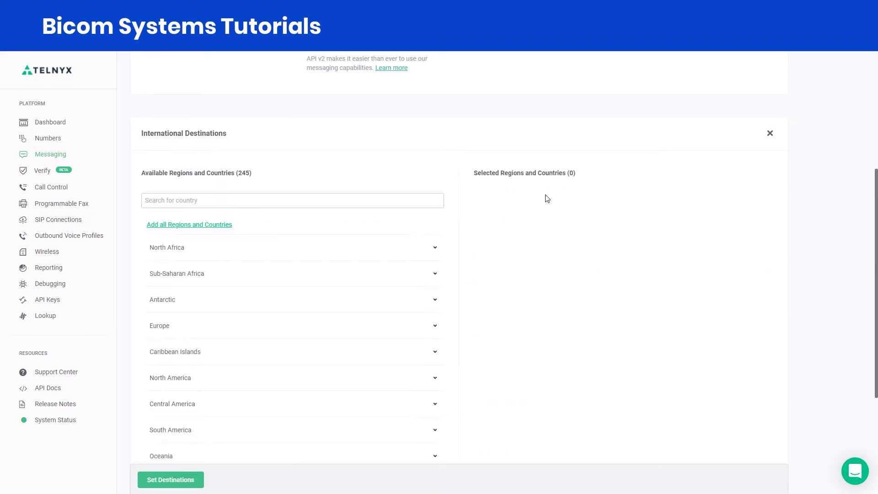
left_click(209, 227)
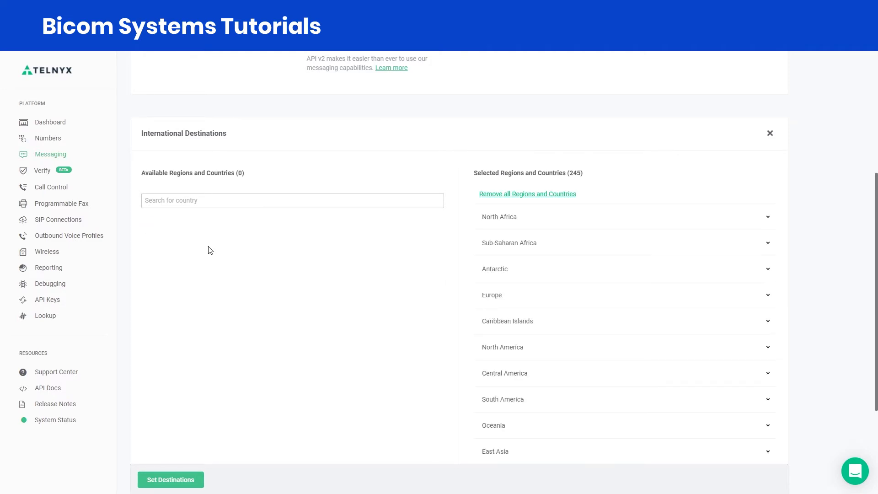
left_click(191, 481)
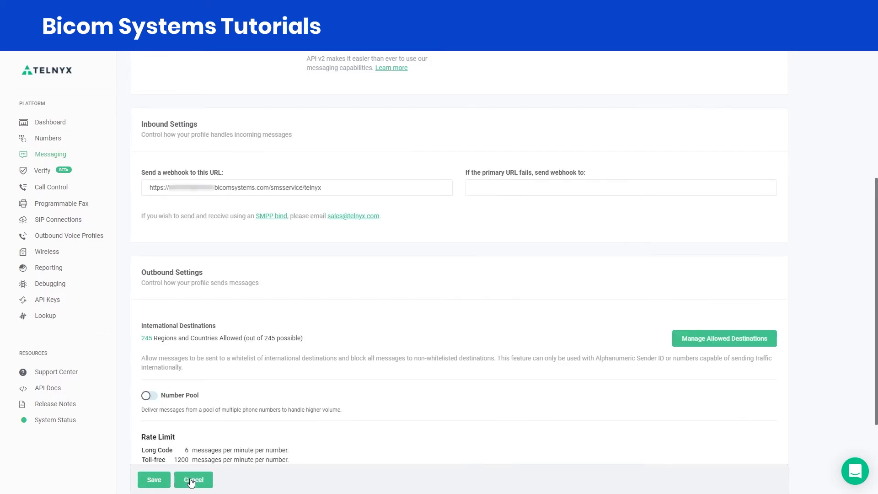
left_click(154, 480)
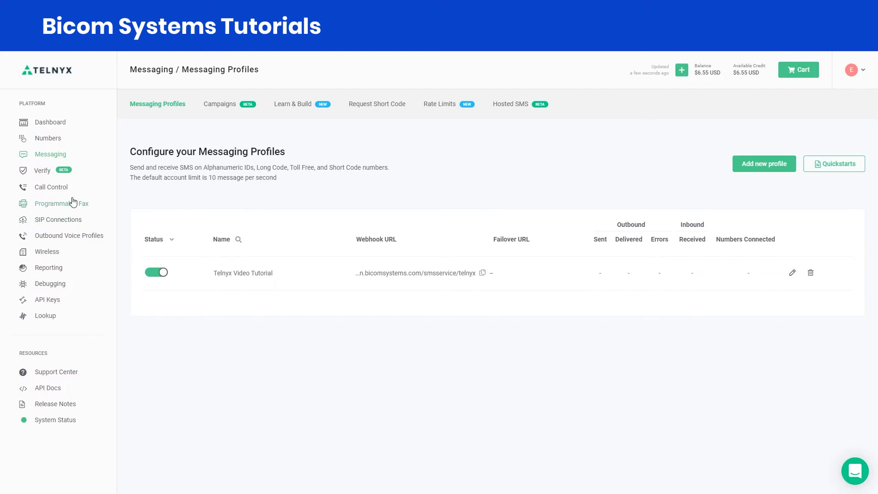
Step: Assign the Telnyx Video Tutorial messaging profile to the purchased number and accept the $0.10 SMS charge
left_click(54, 141)
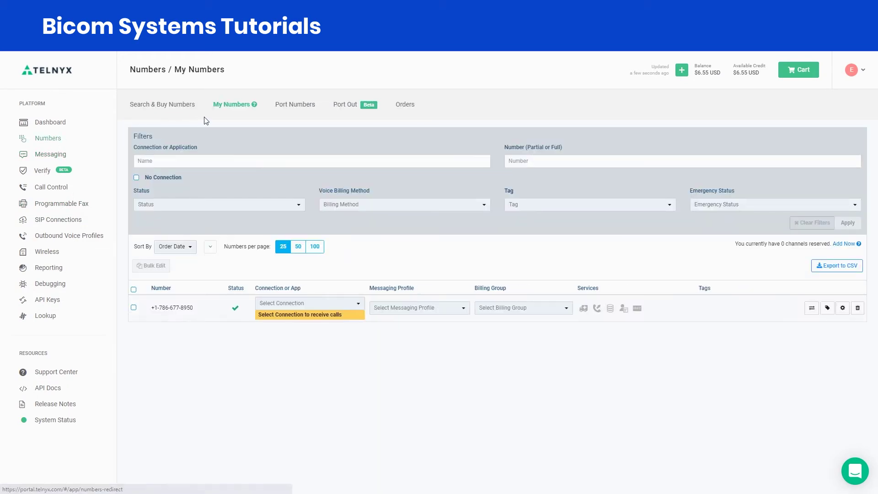
mouse_move(186, 307)
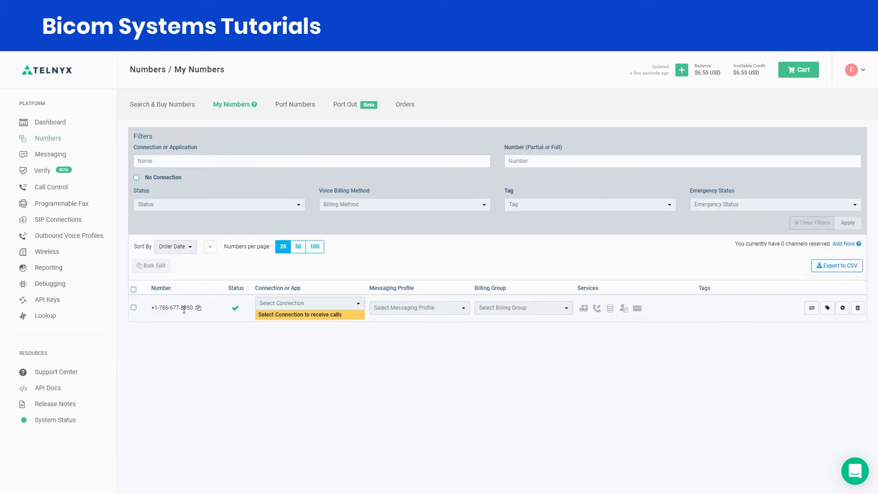
left_click(450, 309)
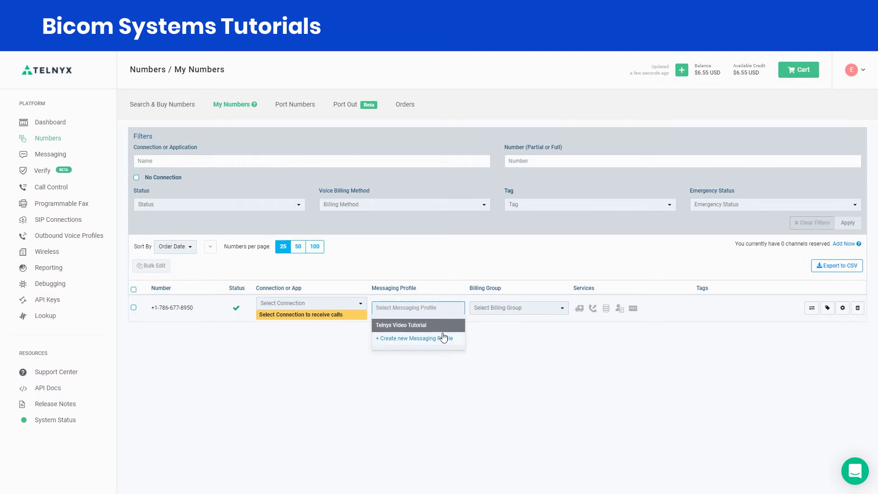
left_click(425, 326)
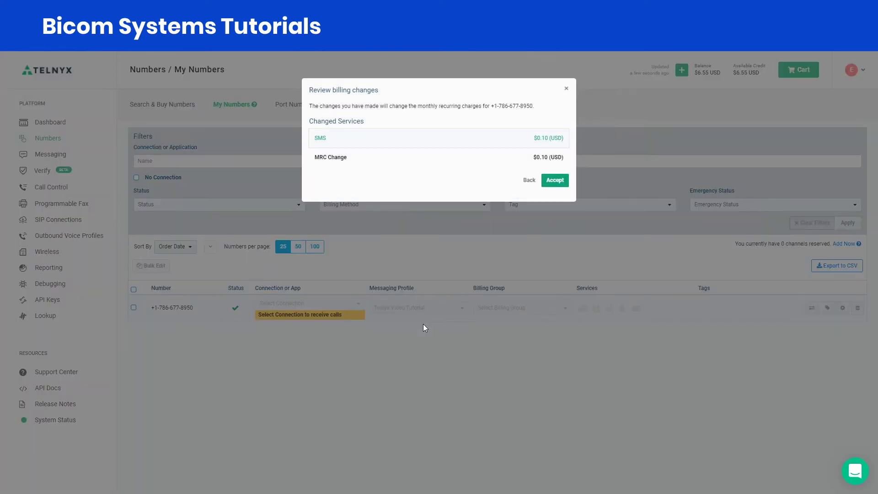
left_click(552, 183)
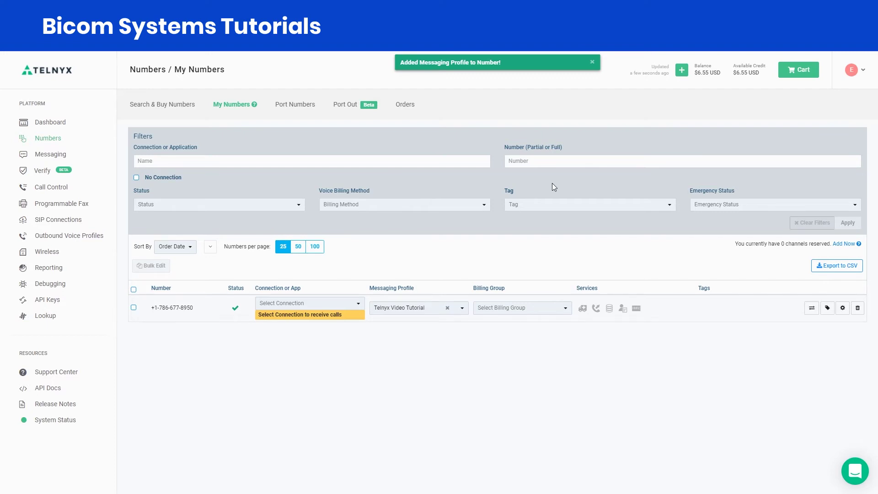
Step: Create a new API V2 key and copy it to the clipboard
left_click(47, 300)
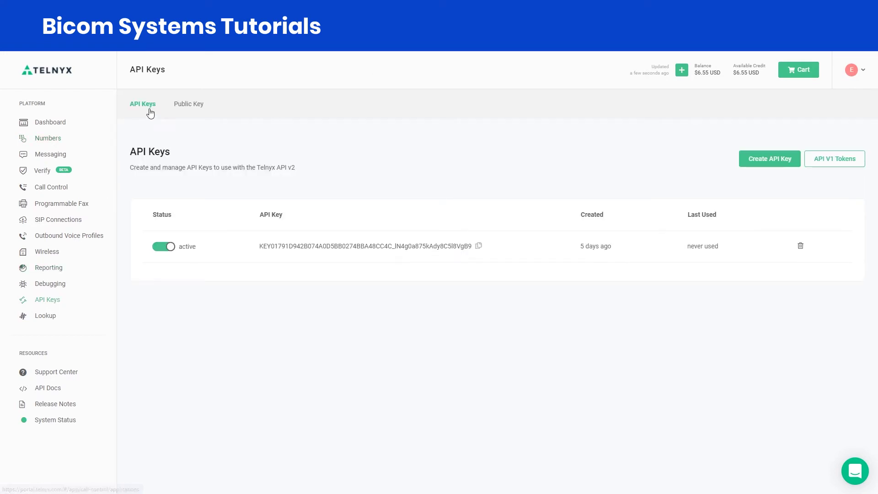
left_click(833, 166)
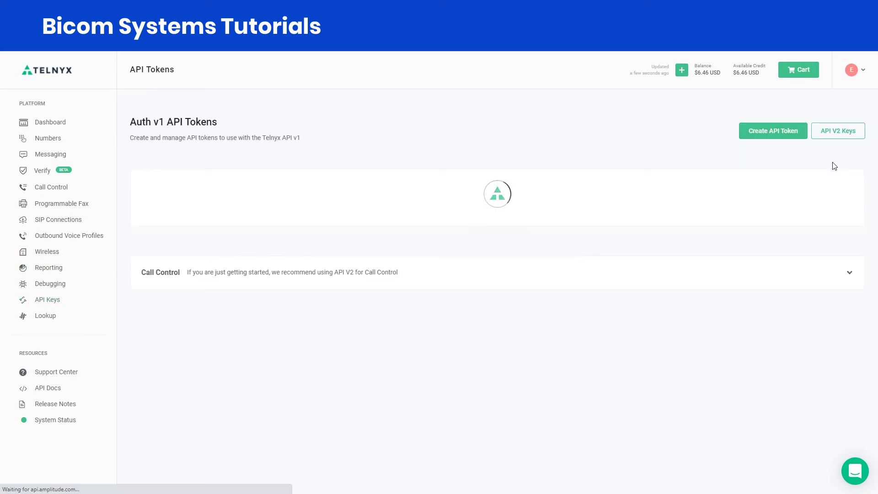
left_click(833, 132)
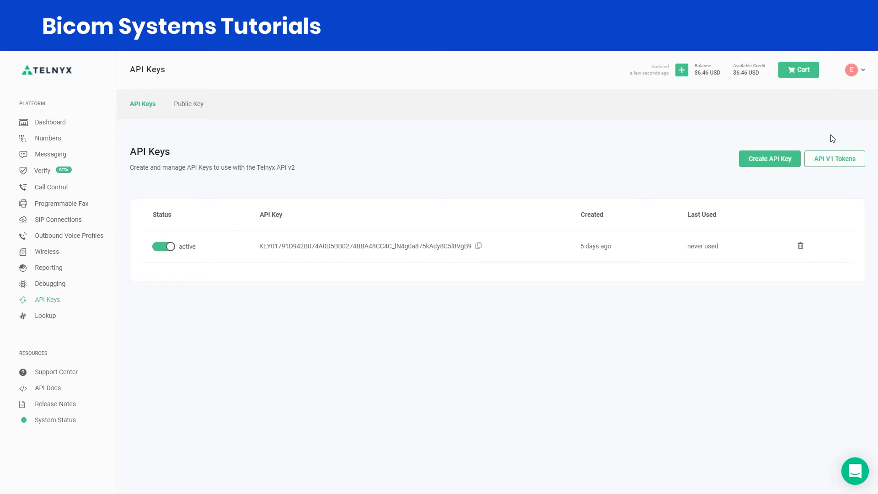
left_click(761, 167)
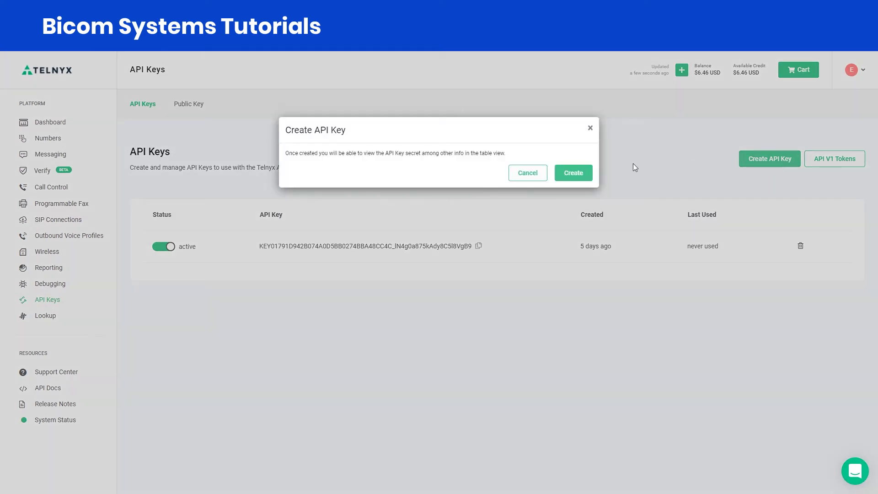
left_click(572, 173)
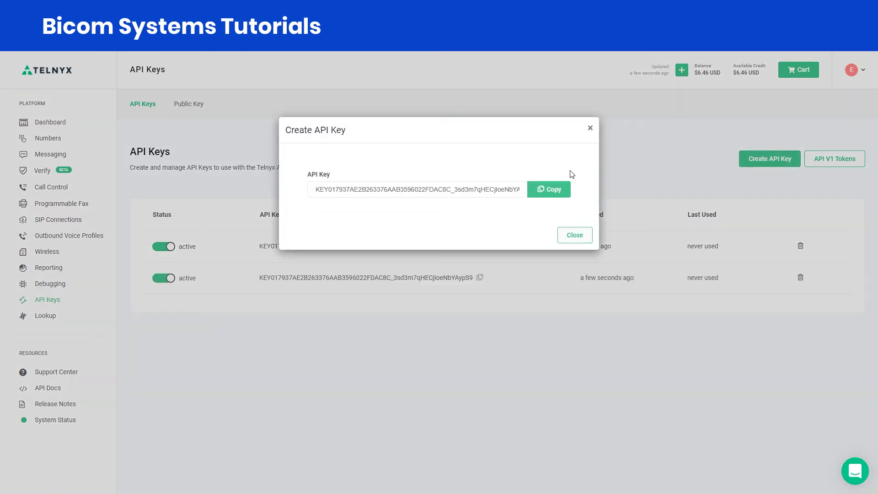
left_click(553, 192)
left_click(577, 237)
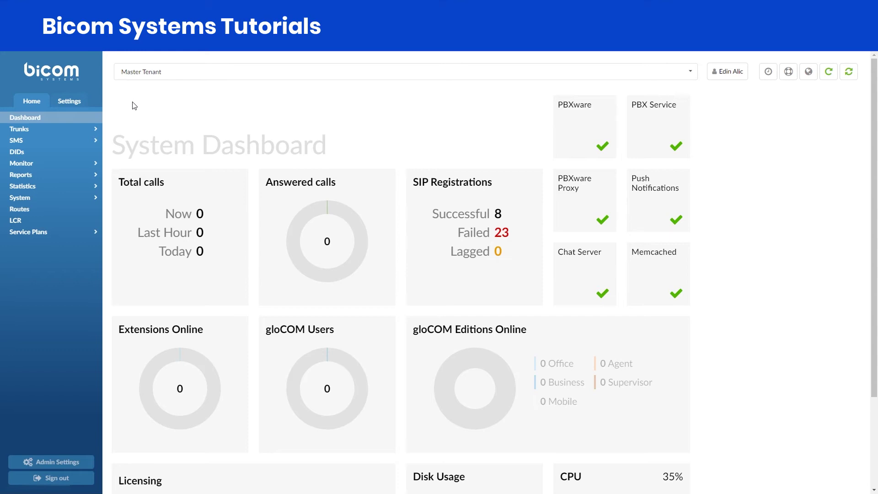
Step: Open the SMS Trunks list from the SMS navigation section
left_click(94, 140)
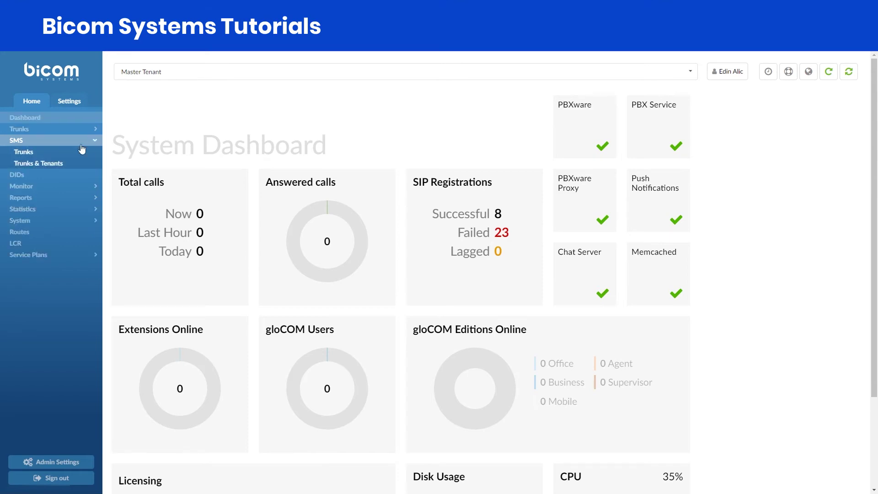
left_click(30, 152)
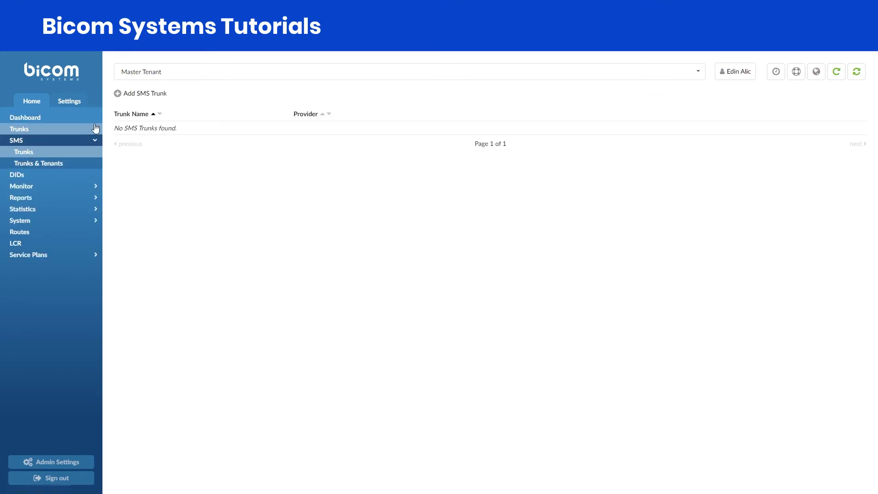
Step: Add an enabled SMS trunk named Tutorial with provider Telnyx and the pasted API key
left_click(142, 94)
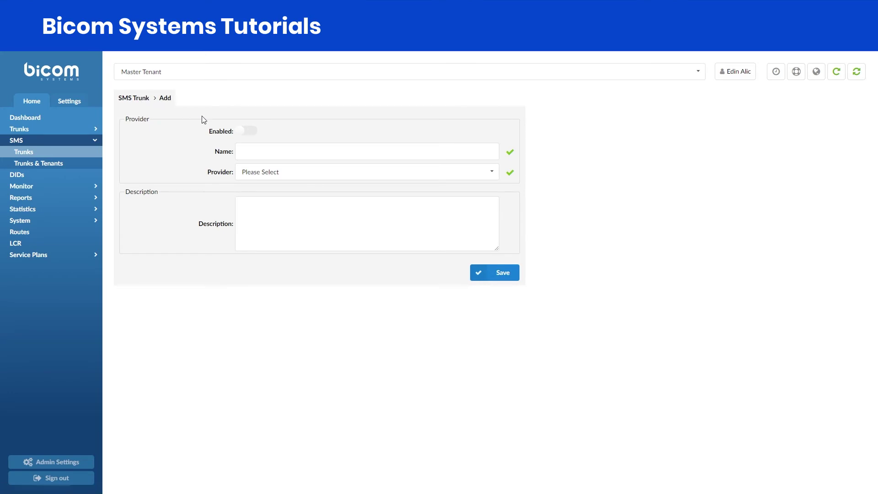
left_click(245, 132)
left_click(252, 149)
type("Tu")
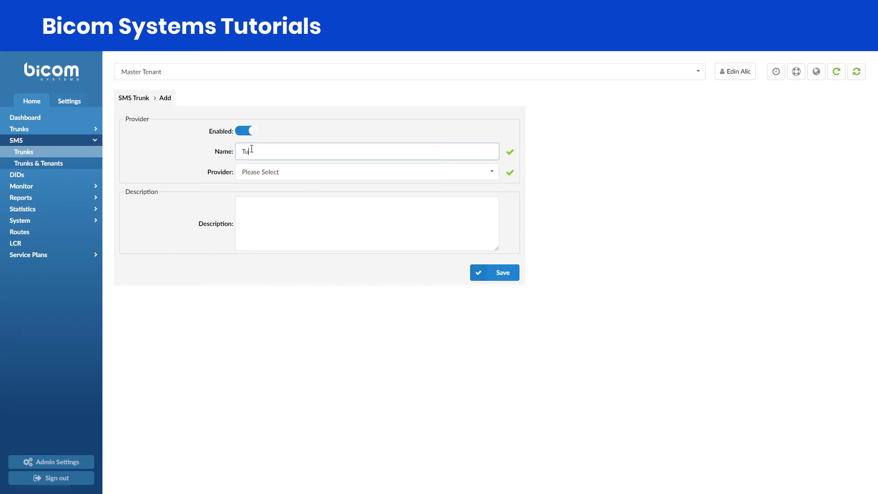
type("torial")
left_click(288, 173)
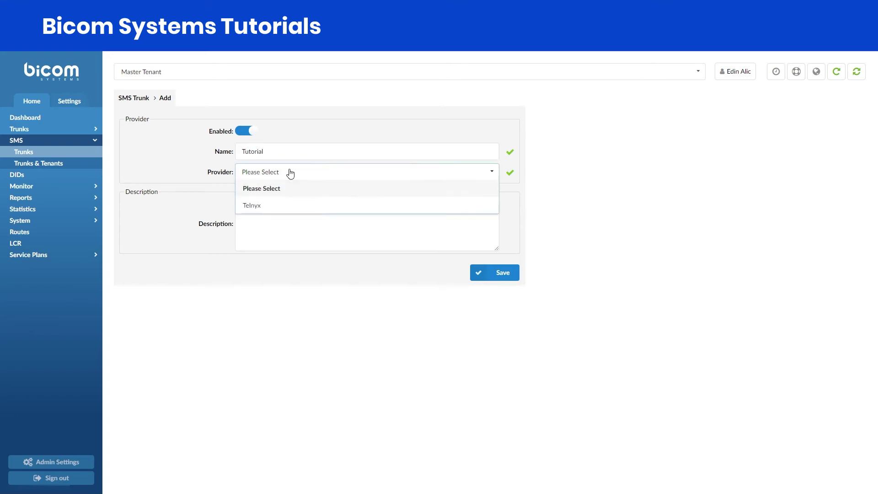
left_click(280, 206)
left_click(253, 192)
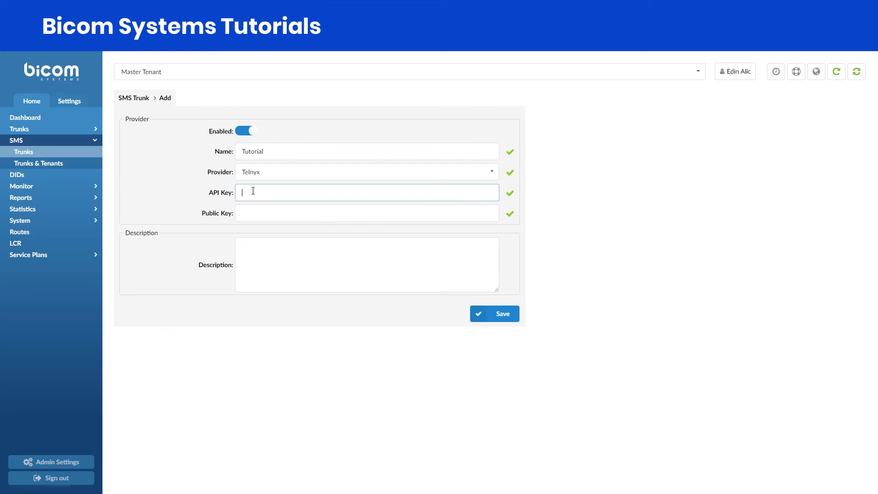
key("ctrl+v")
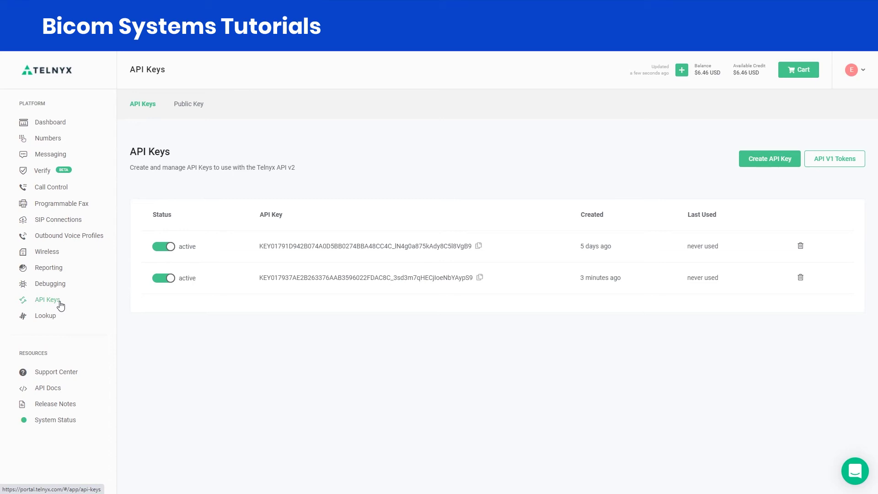
Step: Copy the account's webhook public key from the Public Key tab
left_click(199, 108)
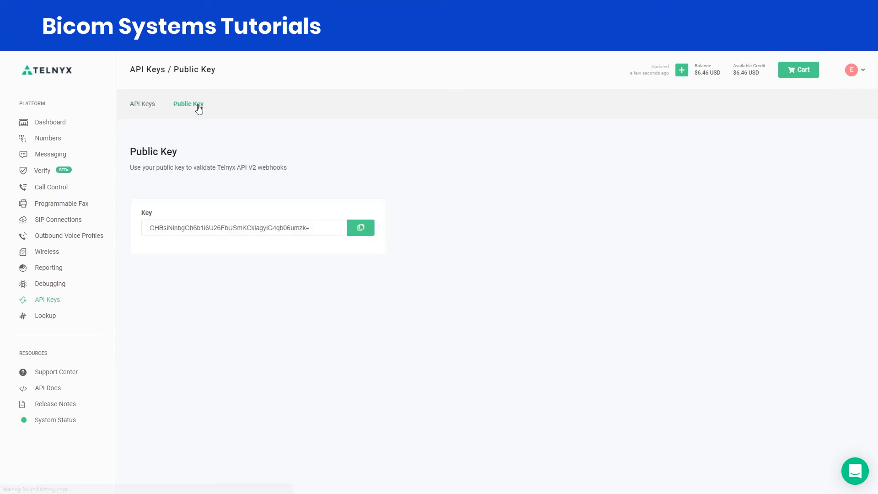
left_click(359, 229)
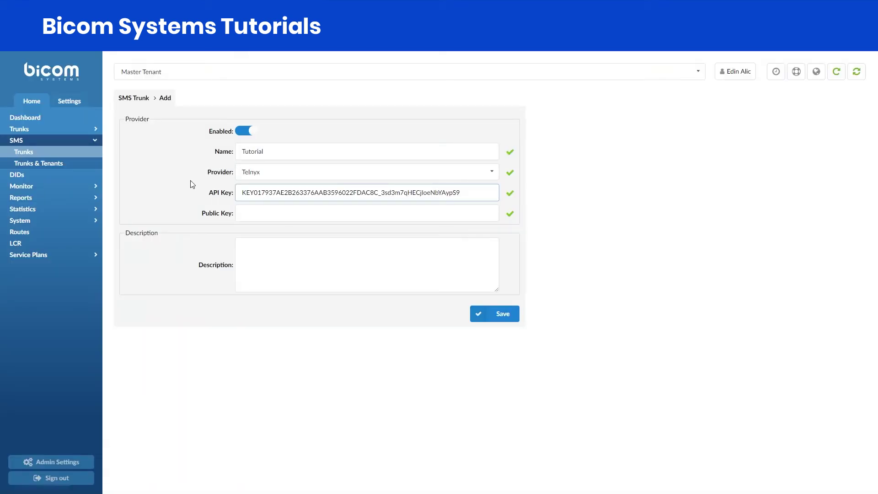
Step: Paste the Telnyx public key, enter description 'Tutorial', and save the SMS trunk
left_click(253, 212)
key("ctrl+v")
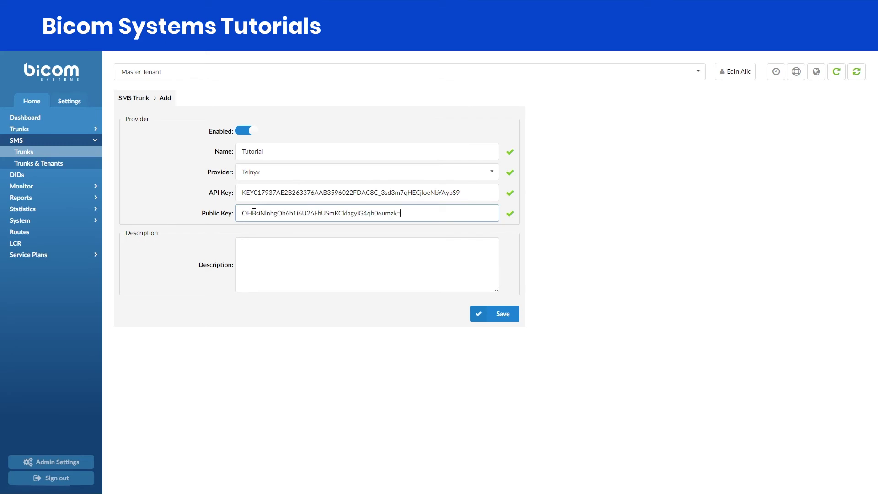
left_click(257, 253)
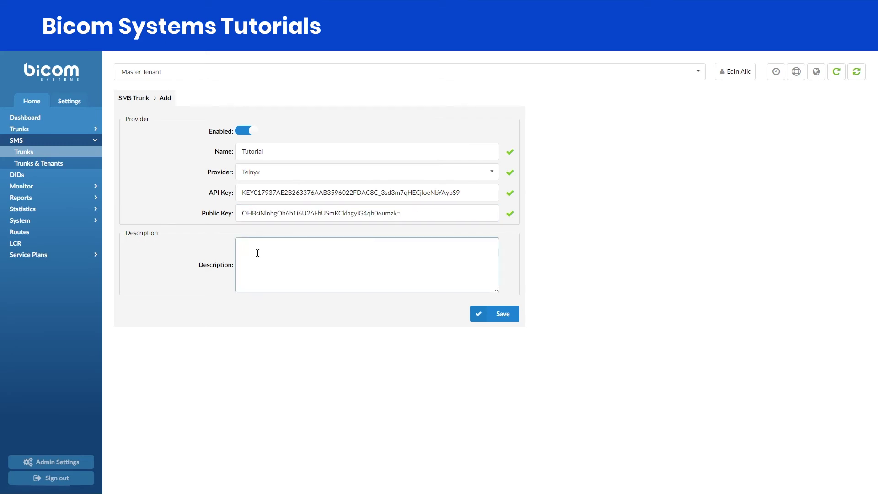
type("Tutorial")
left_click(478, 315)
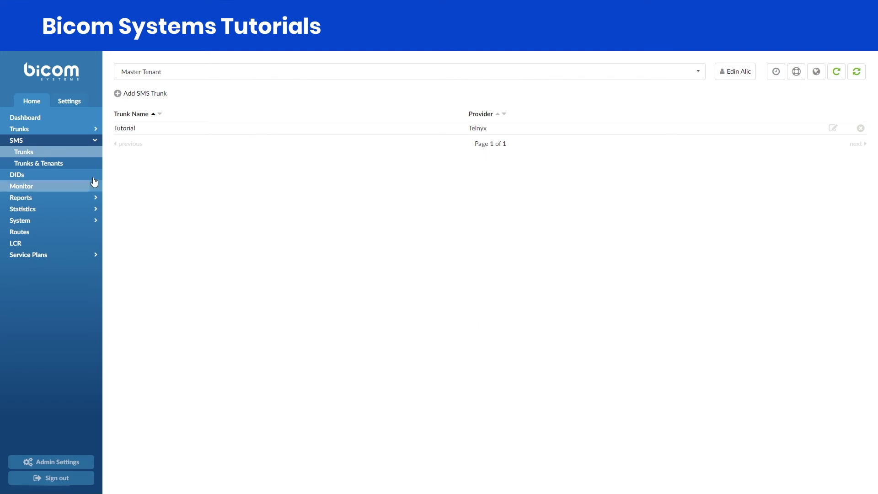
Step: In Trunks & Tenants, give tenant 999 the Tutorial SMS trunk and save
left_click(61, 166)
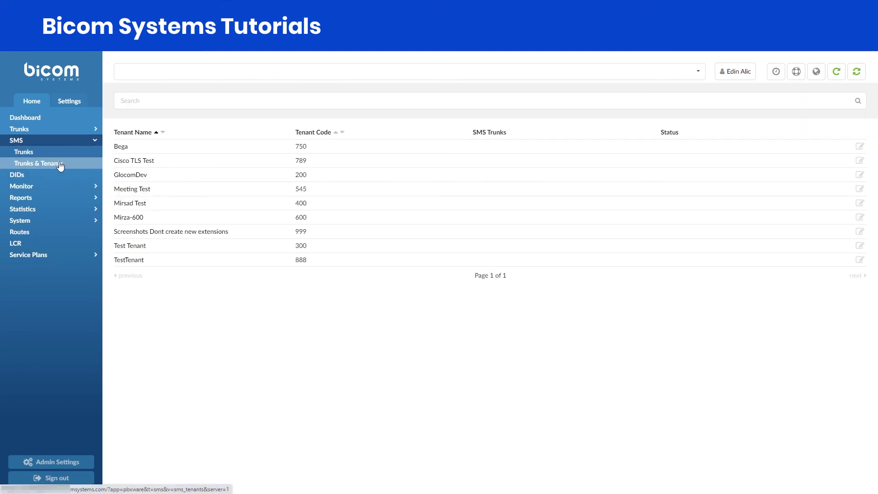
left_click(165, 232)
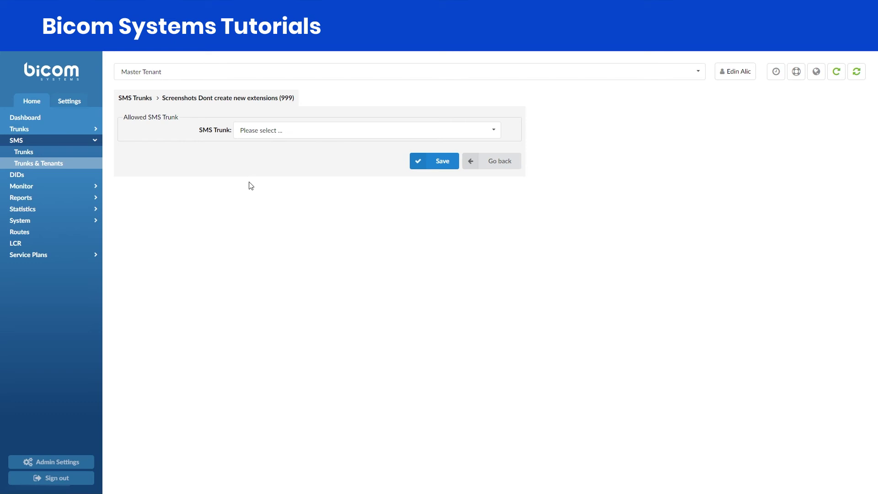
left_click(306, 138)
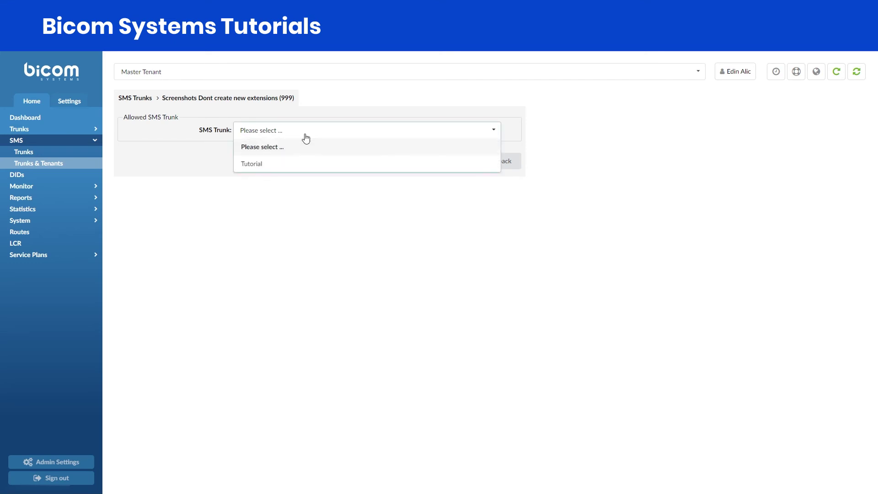
left_click(296, 165)
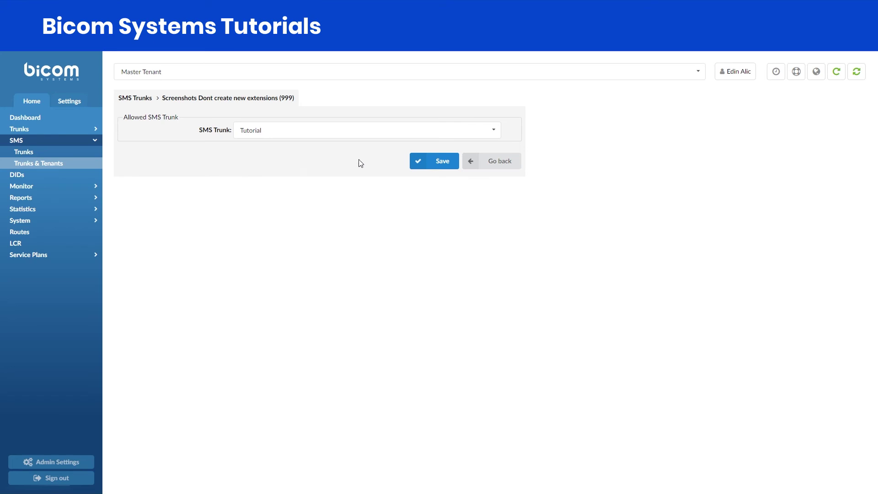
left_click(421, 163)
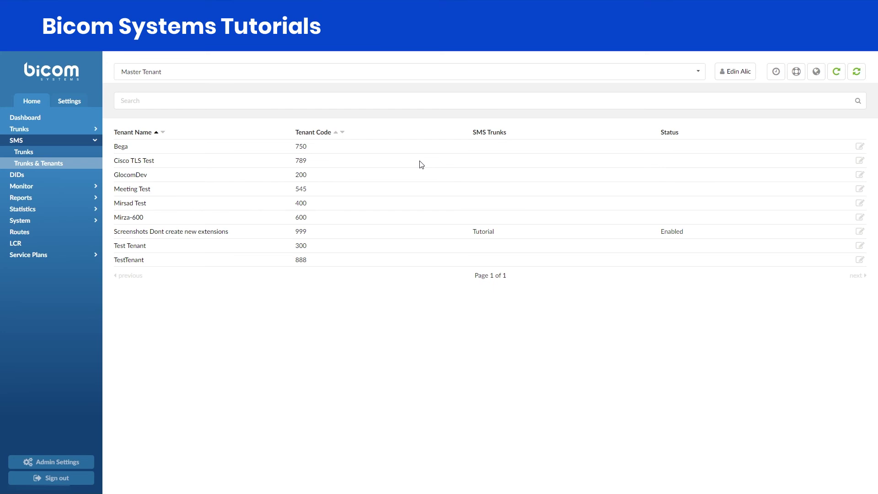
Step: Switch the working tenant to 999
left_click(253, 71)
scroll(212, 170, "down", 2)
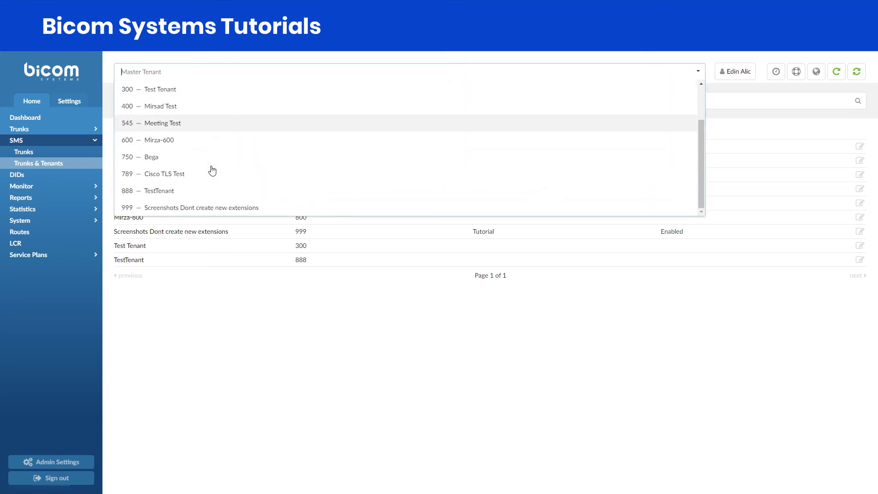
left_click(202, 205)
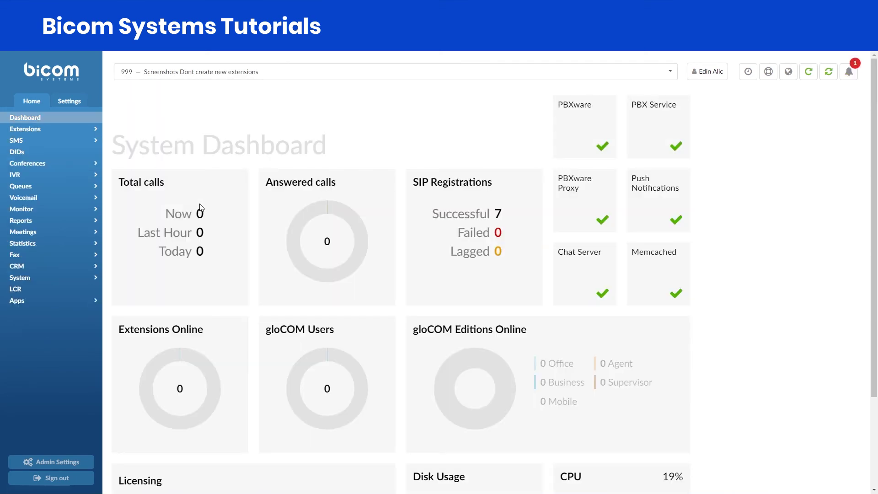
left_click(95, 142)
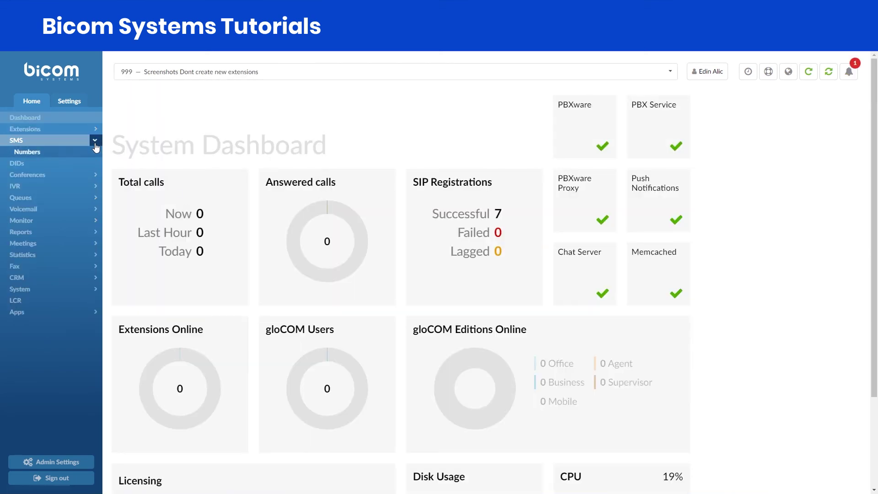
left_click(43, 154)
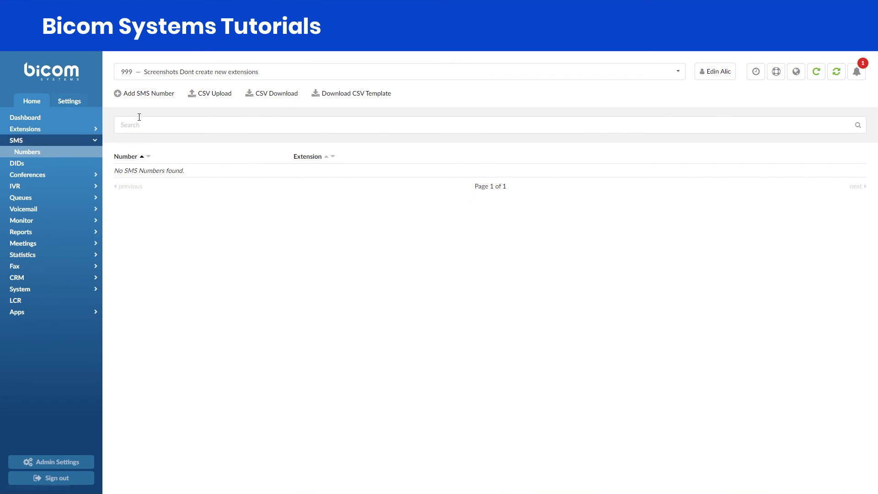
left_click(159, 95)
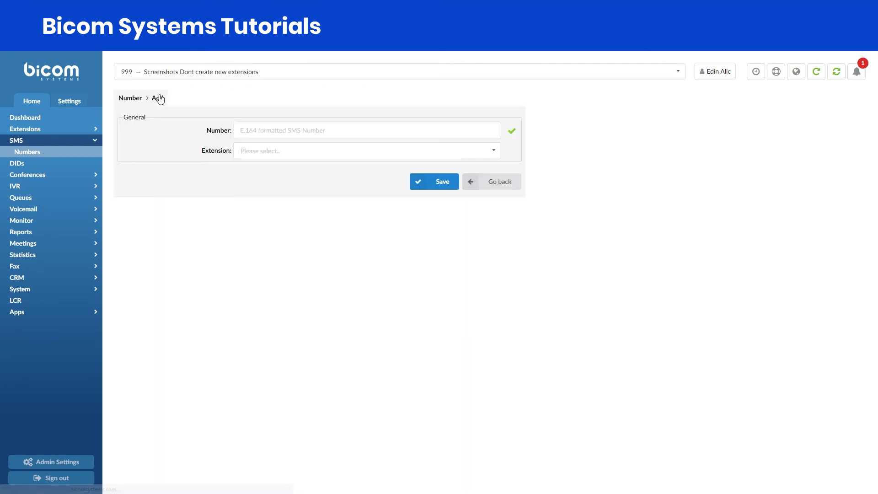
left_click(245, 125)
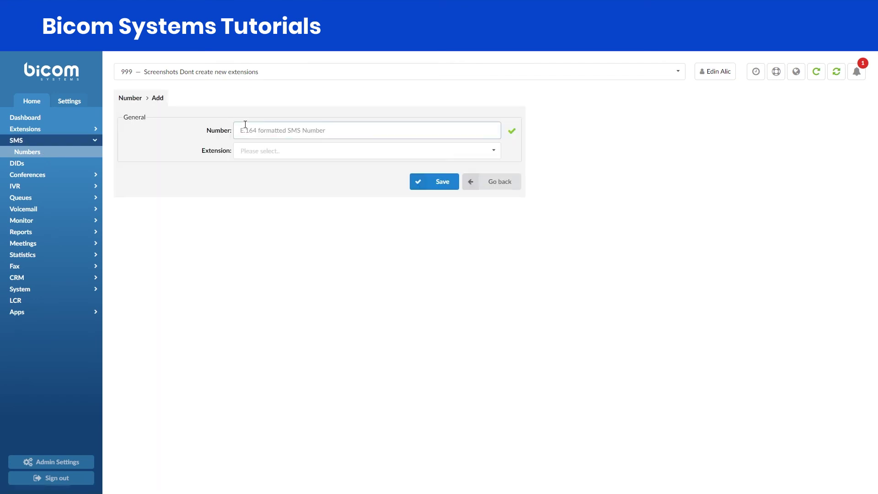
key("ctrl+v")
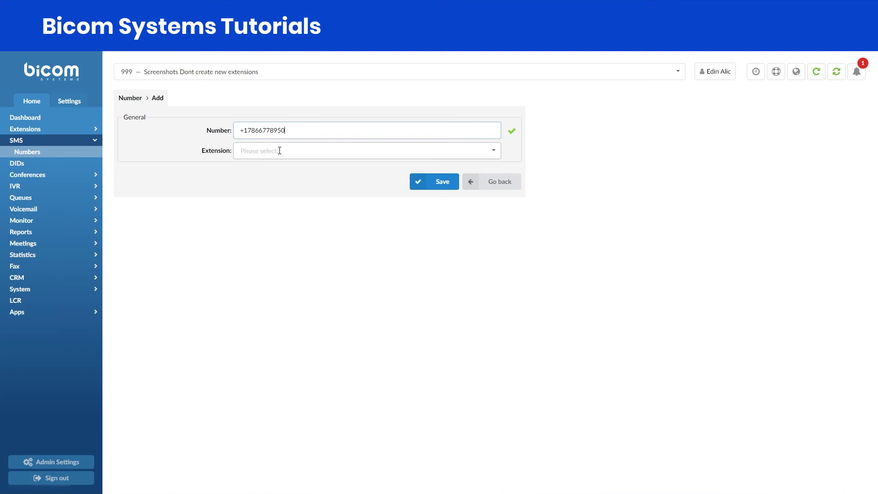
left_click(280, 151)
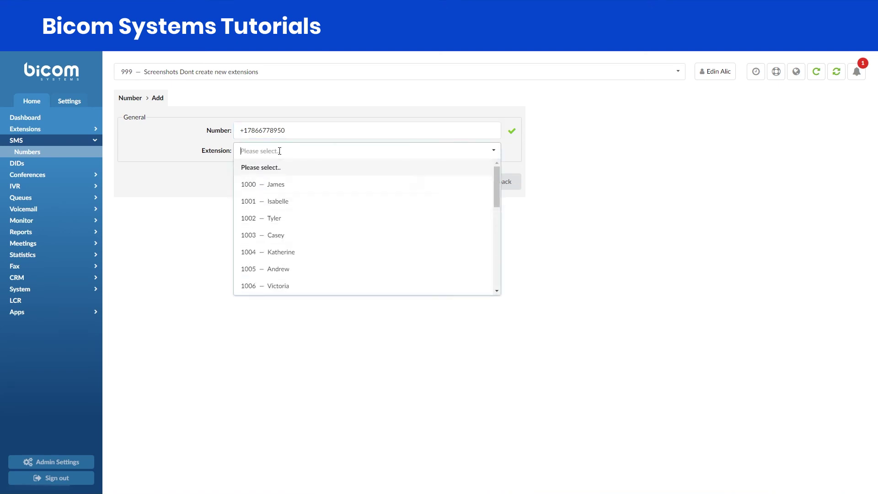
left_click(276, 236)
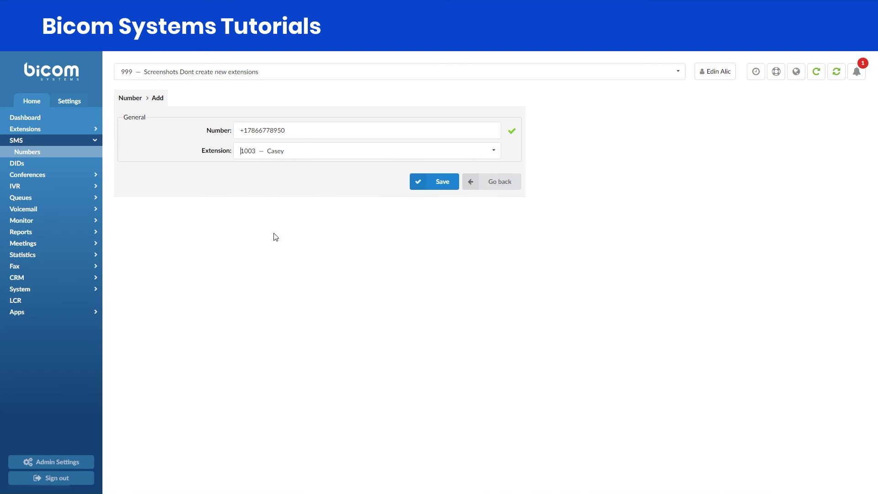
left_click(421, 184)
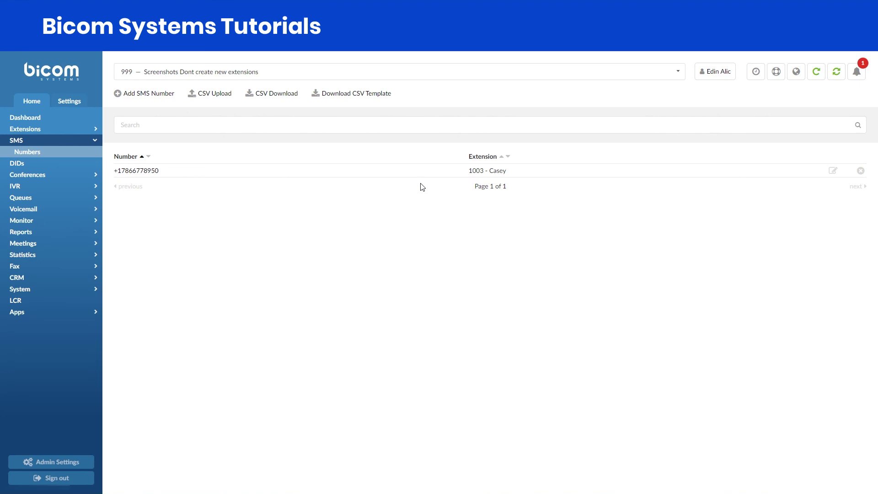
Step: Switch back to the Master Tenant and start a new DID assigned to tenant 999
left_click(288, 72)
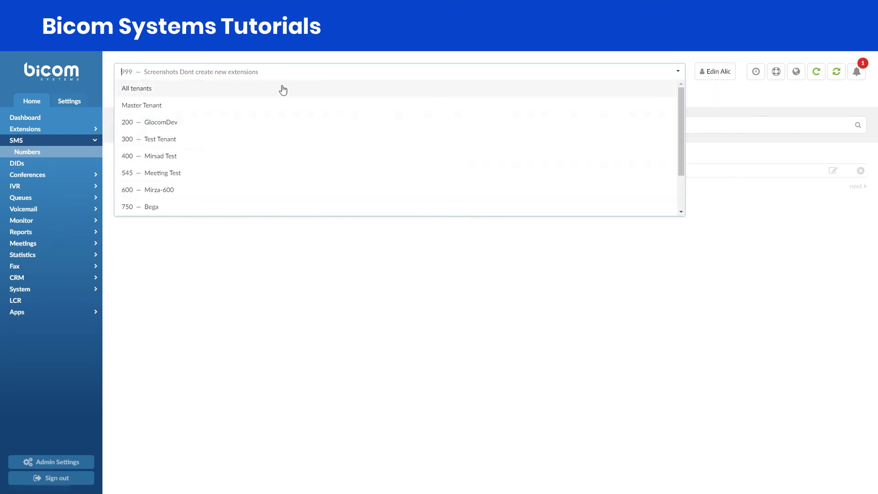
left_click(277, 101)
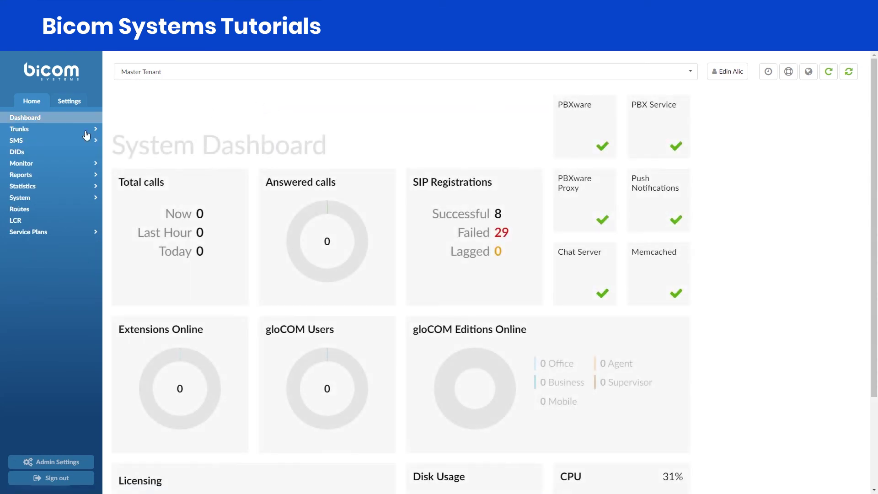
left_click(30, 152)
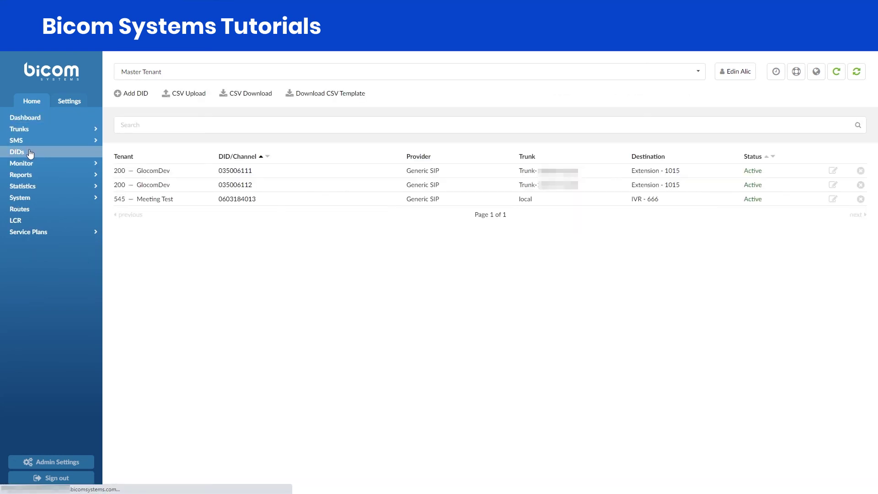
left_click(143, 96)
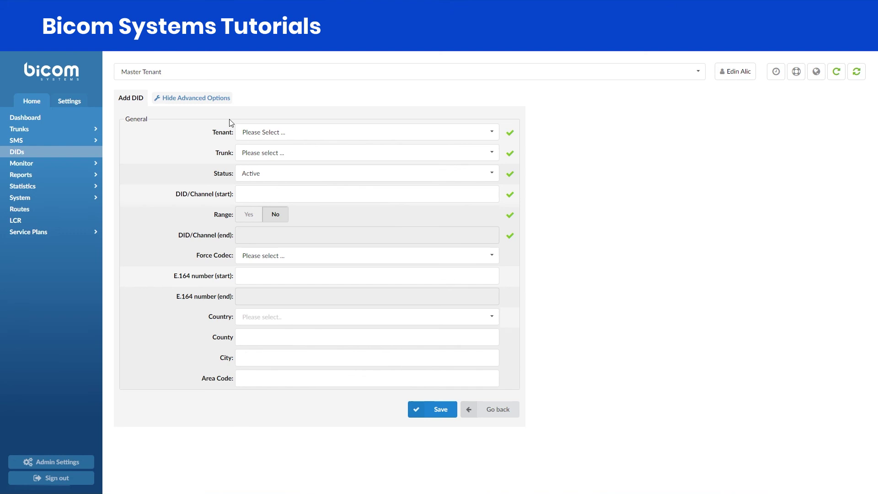
left_click(265, 132)
scroll(270, 245, "down", 2)
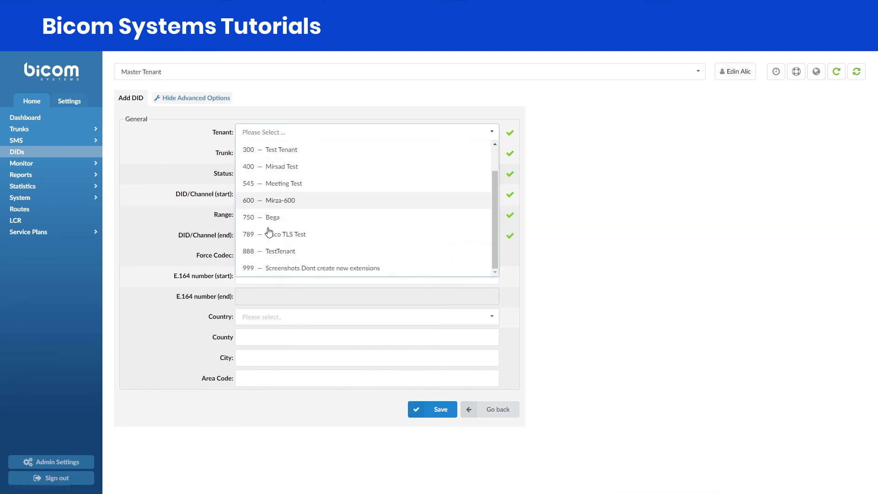
left_click(280, 266)
left_click(273, 154)
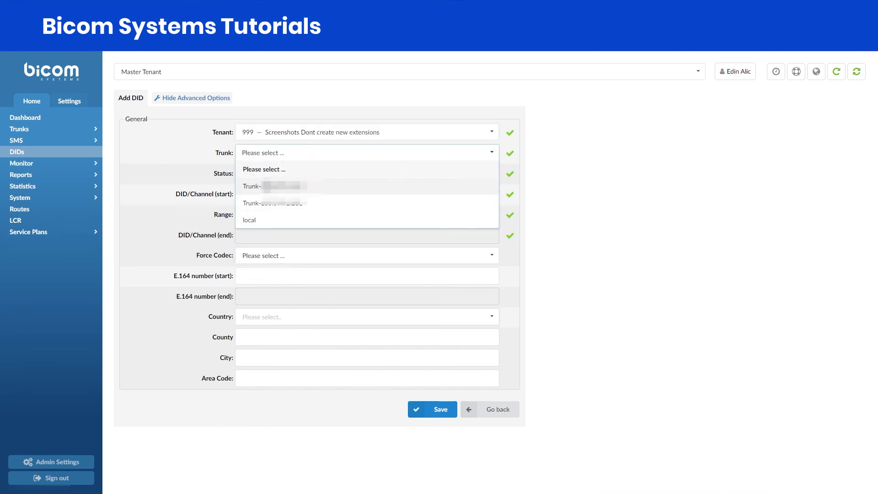
left_click(266, 188)
left_click(267, 192)
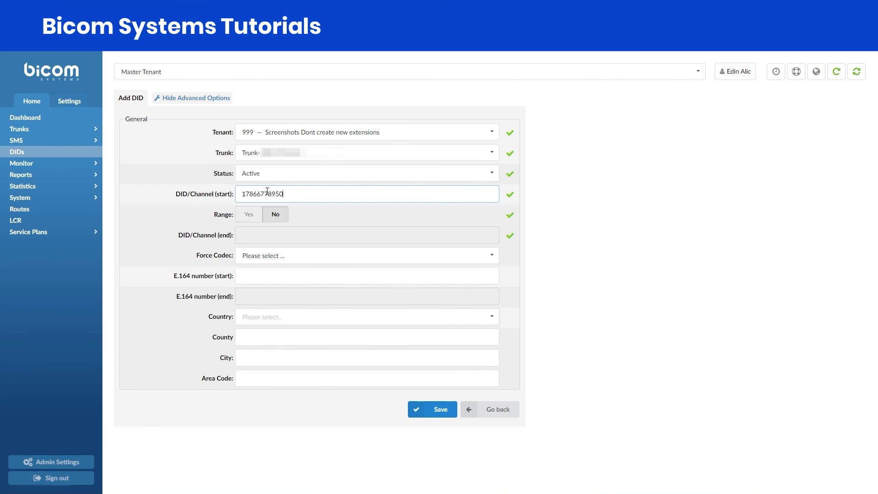
left_click(419, 409)
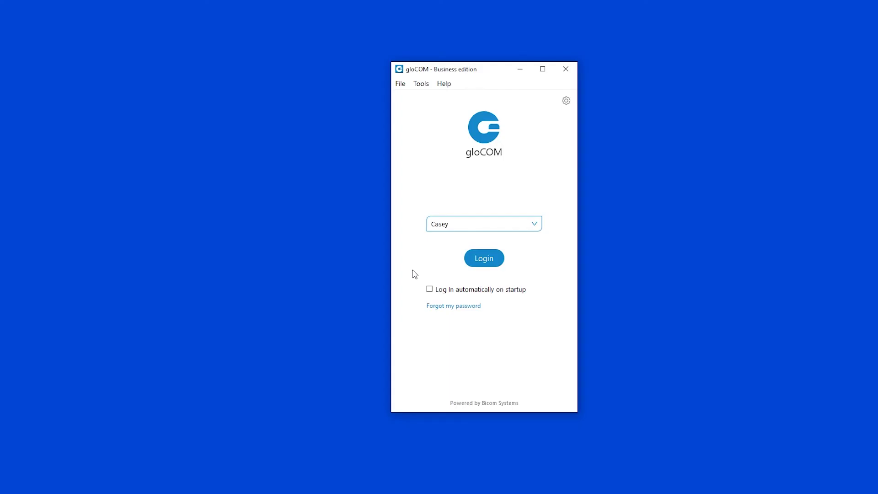
Step: Log in to gloCOM with the saved user account
left_click(480, 263)
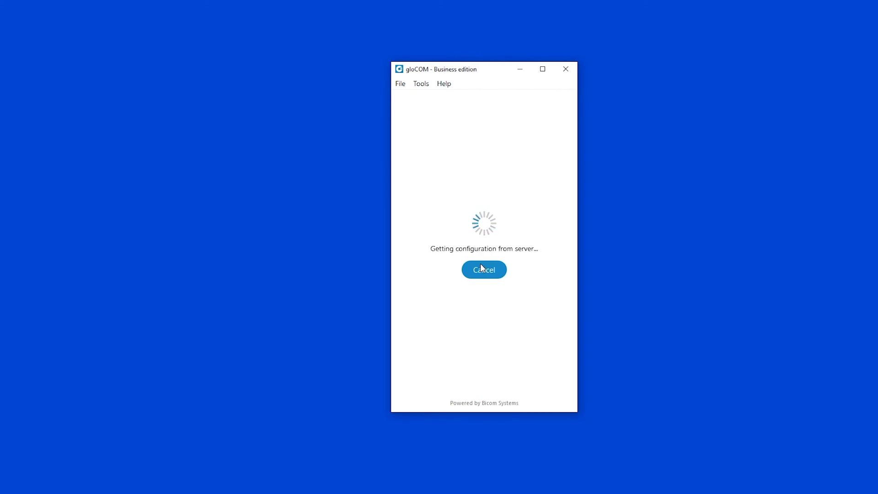